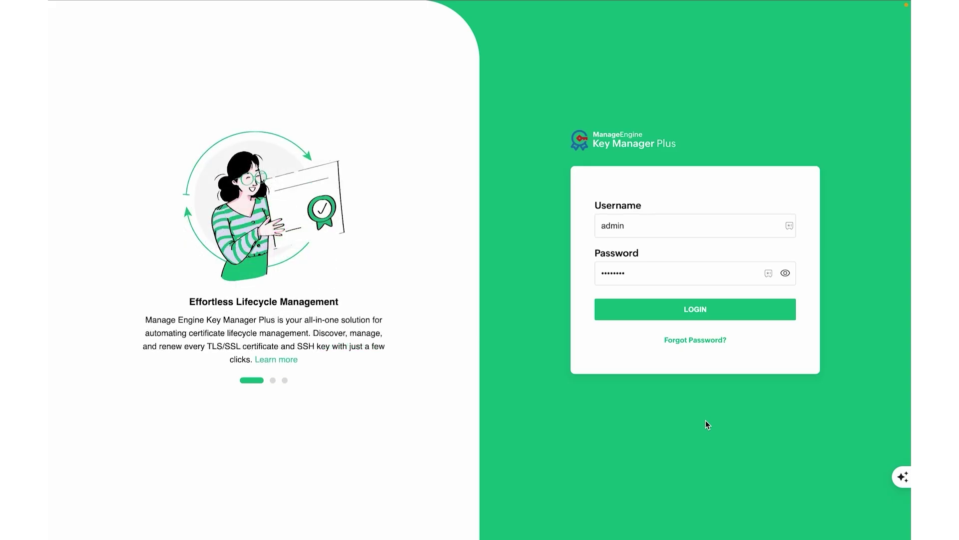
Log in with the prefilled credentials and look over the dashboard's certificate, SSH key and audit summaries.
click(709, 310)
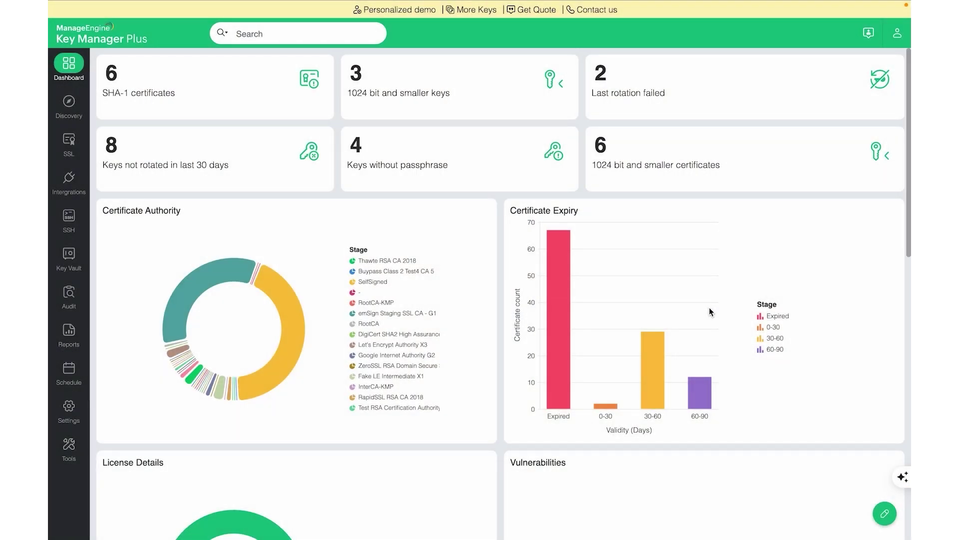
scroll(710, 308, down, 5)
scroll(709, 309, down, 8)
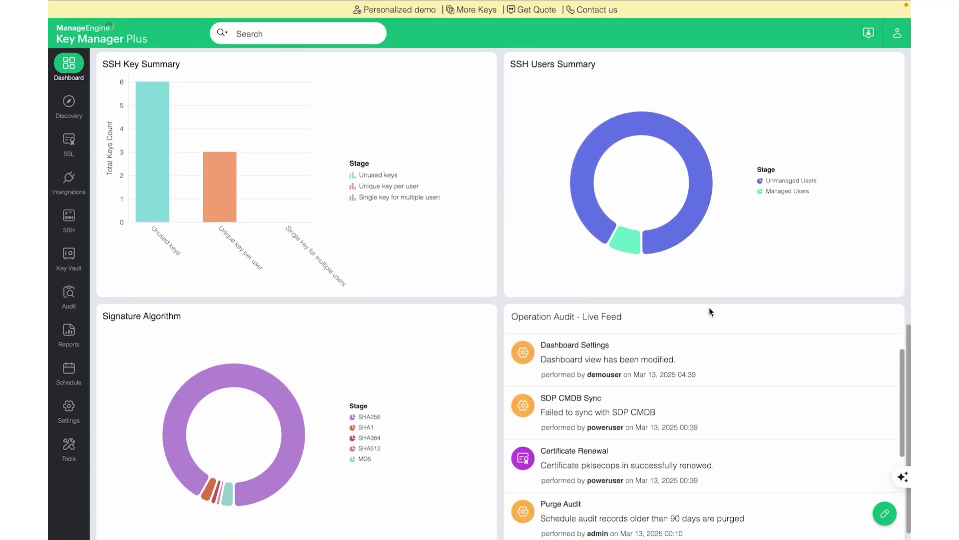
scroll(709, 306, up, 12)
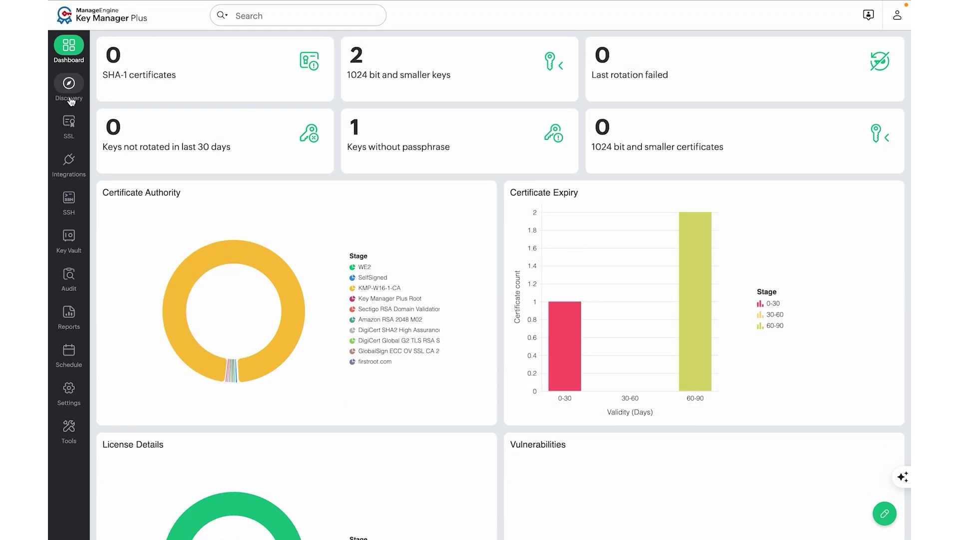
Open SSL discovery and set manageengine.com as the hostname to scan, using port 443.
click(70, 98)
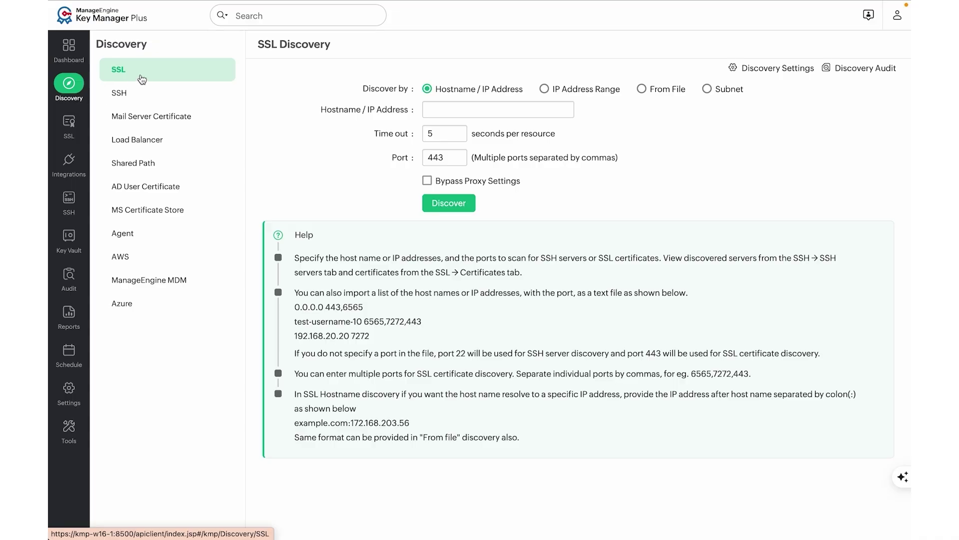
text(manageengine.com)
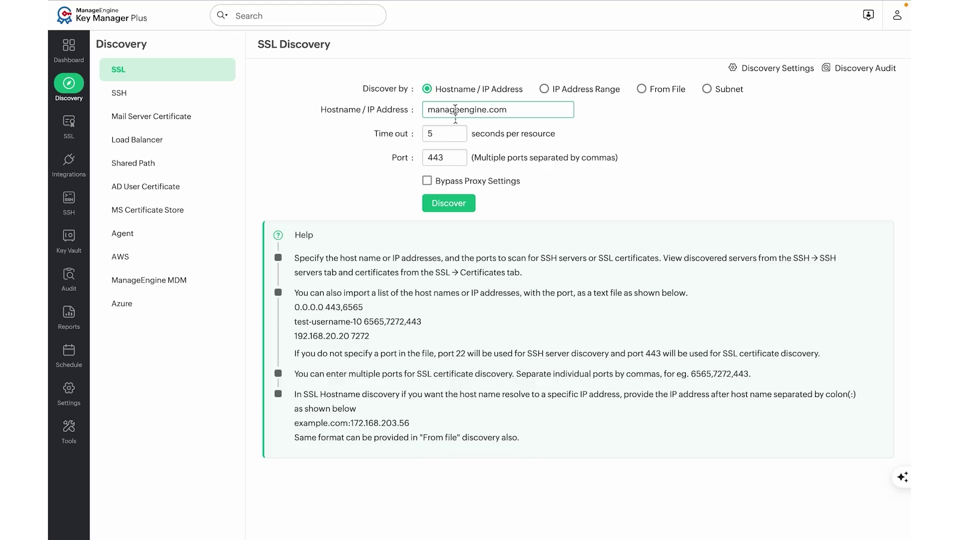
click(456, 159)
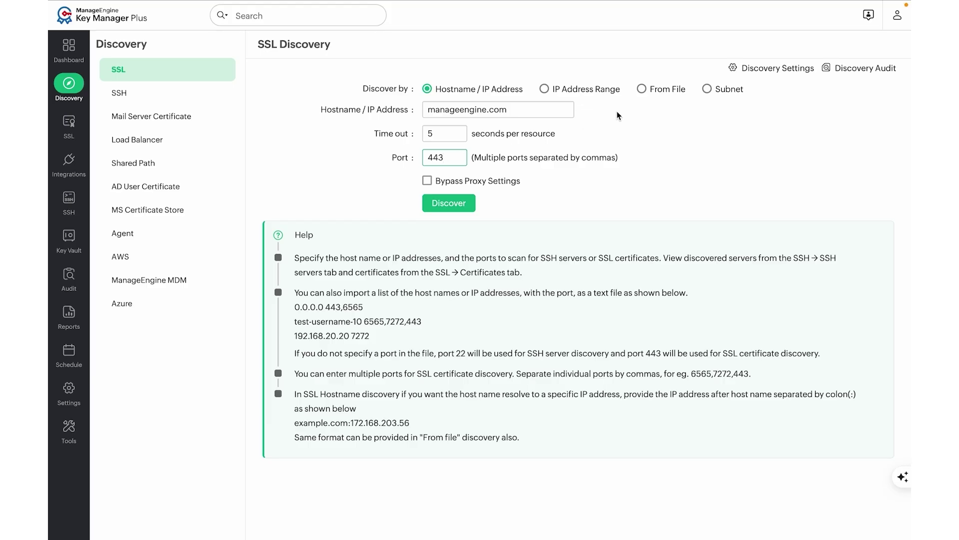
Look through the IP Address Range, From File and Subnet modes, and run the SSL discovery by Hostname / IP Address.
click(599, 95)
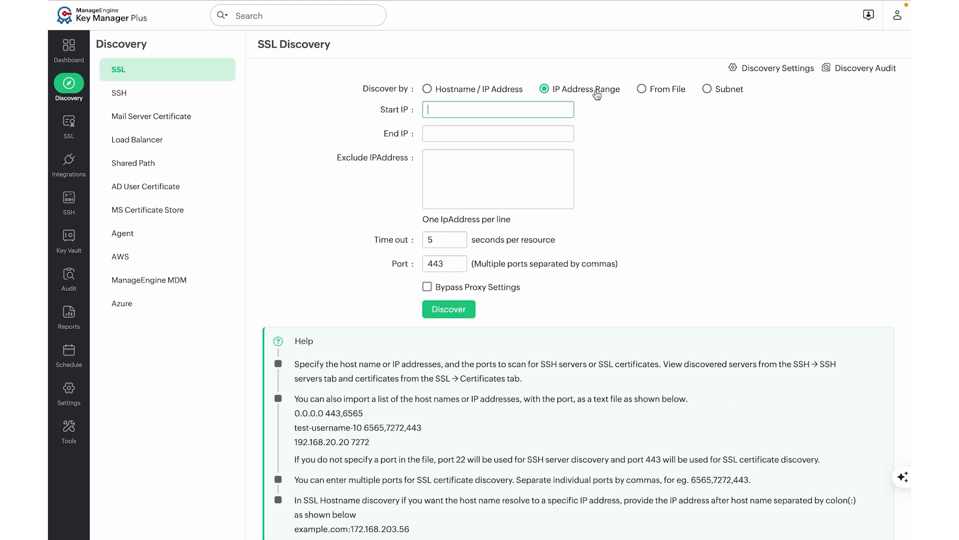
click(658, 95)
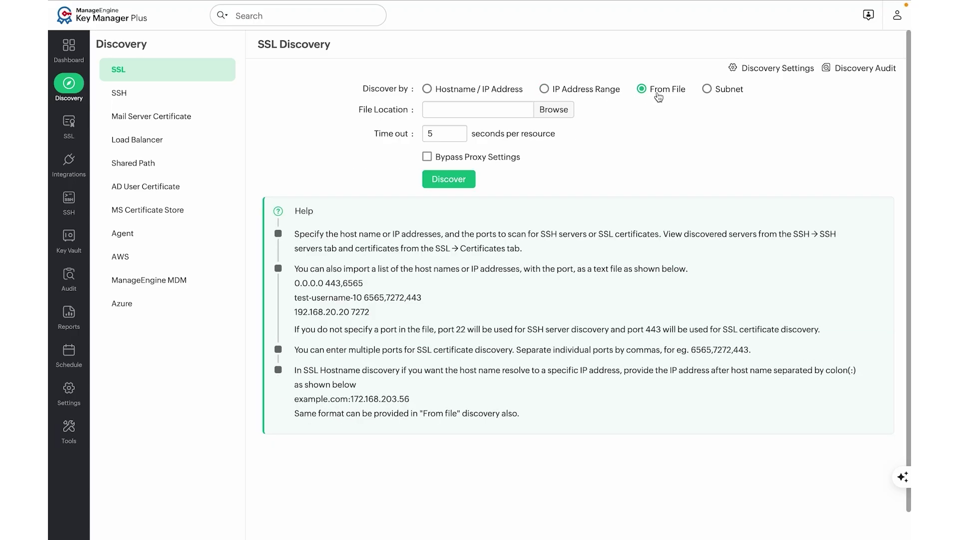
click(715, 93)
click(507, 91)
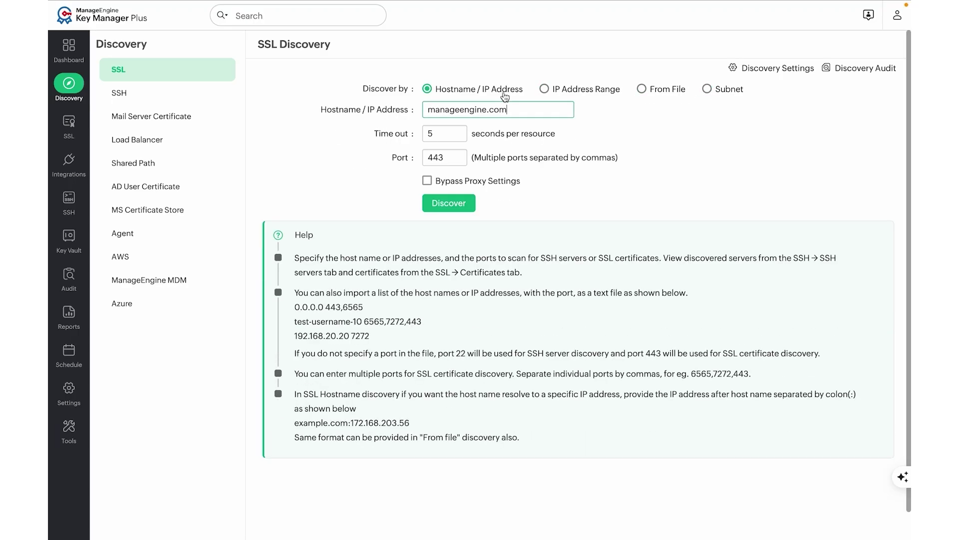
click(455, 209)
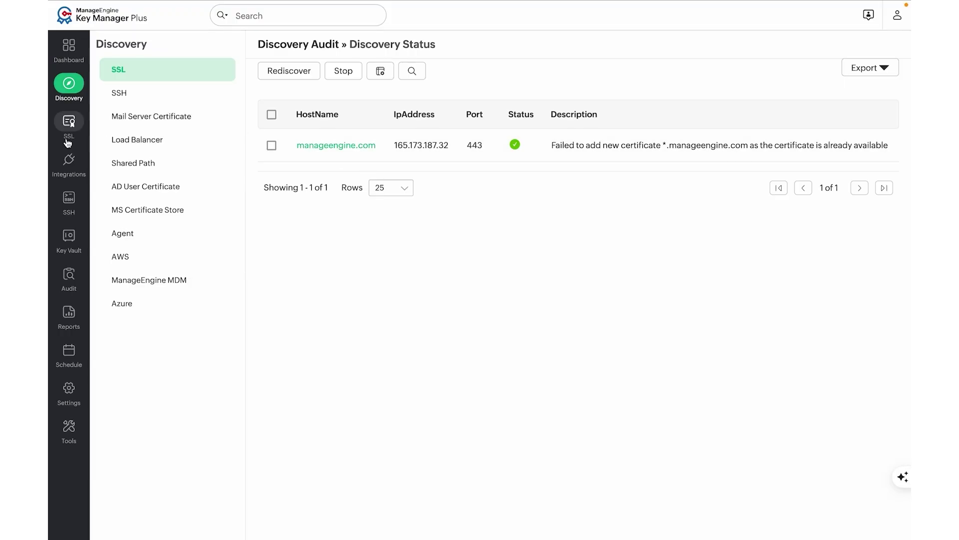
Open MS Certificate Store discovery and review its type and authentication options, keeping Microsoft Certificate Authority and the service account credentials.
click(149, 210)
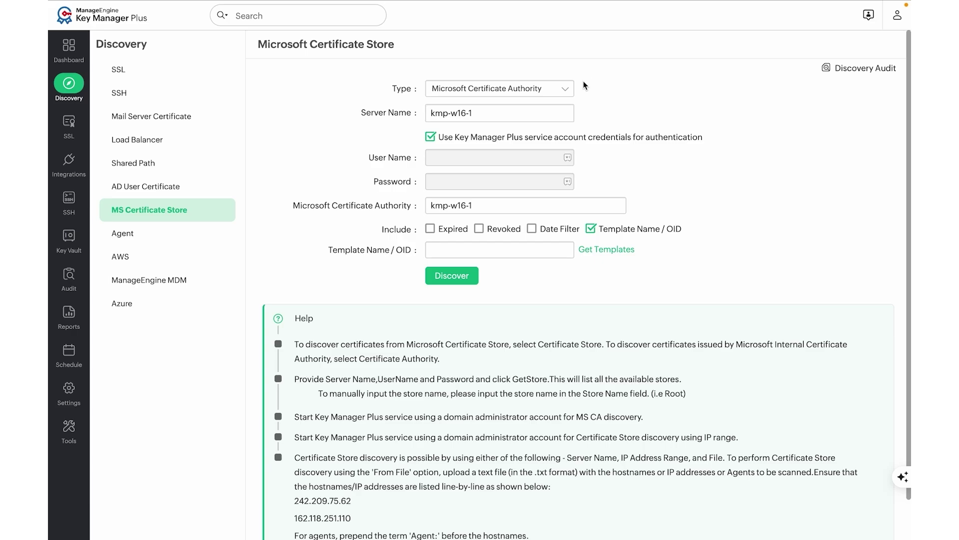
click(564, 95)
click(563, 91)
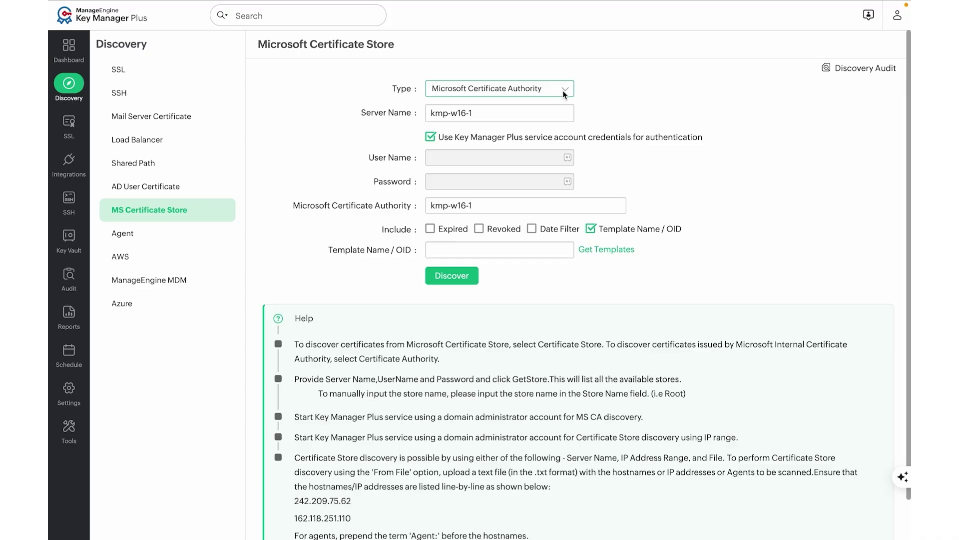
click(527, 142)
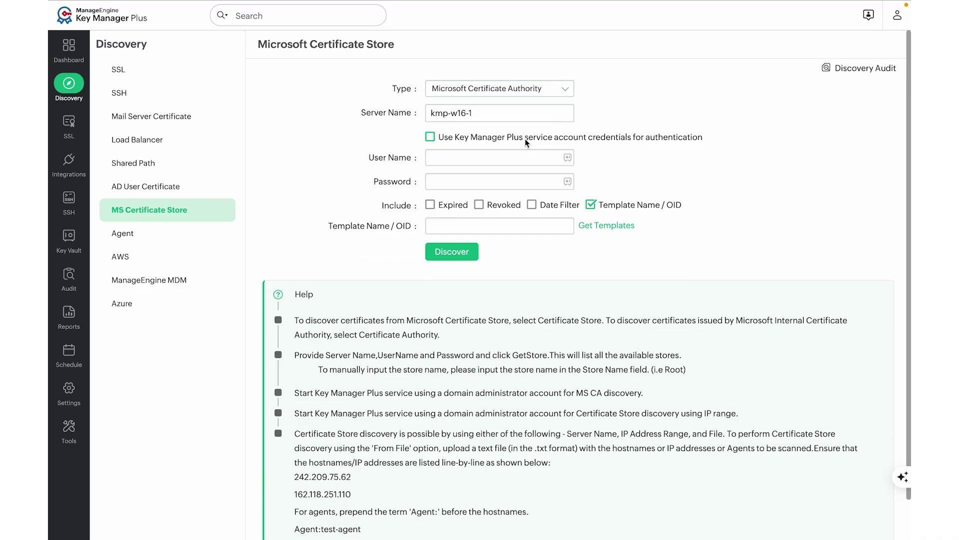
click(526, 142)
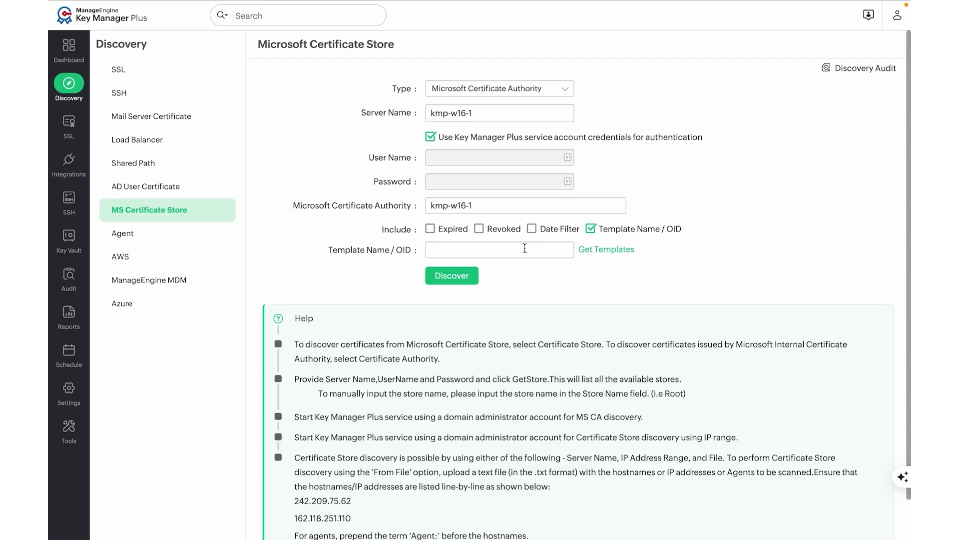
Fetch the certificate templates, select KMP Web Server and Web Server, and run the Microsoft Certificate Authority discovery.
click(608, 251)
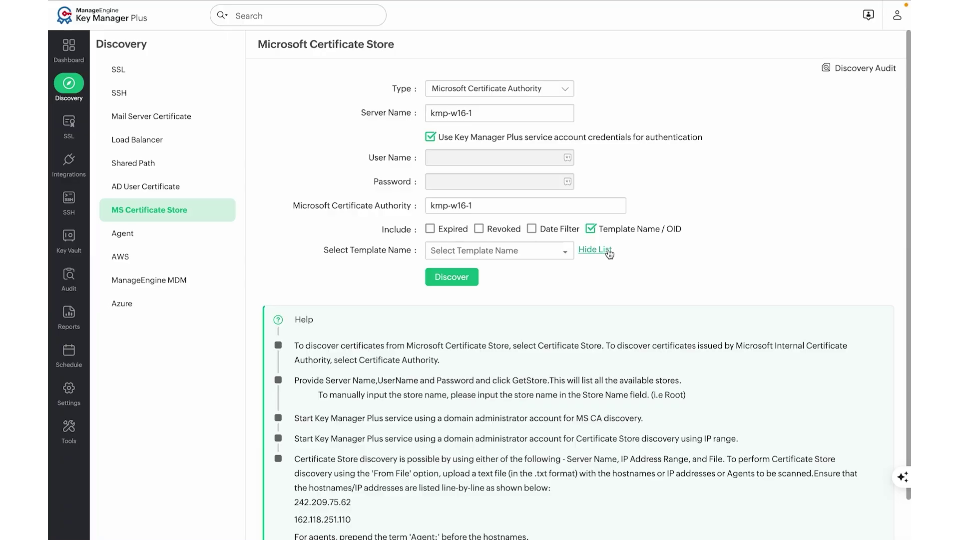
click(536, 250)
click(501, 287)
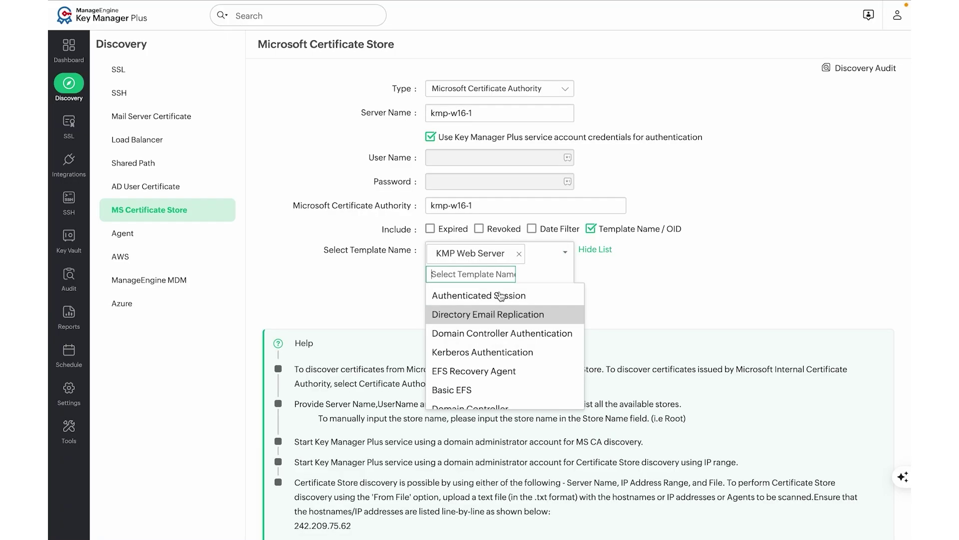
scroll(479, 357, down, 3)
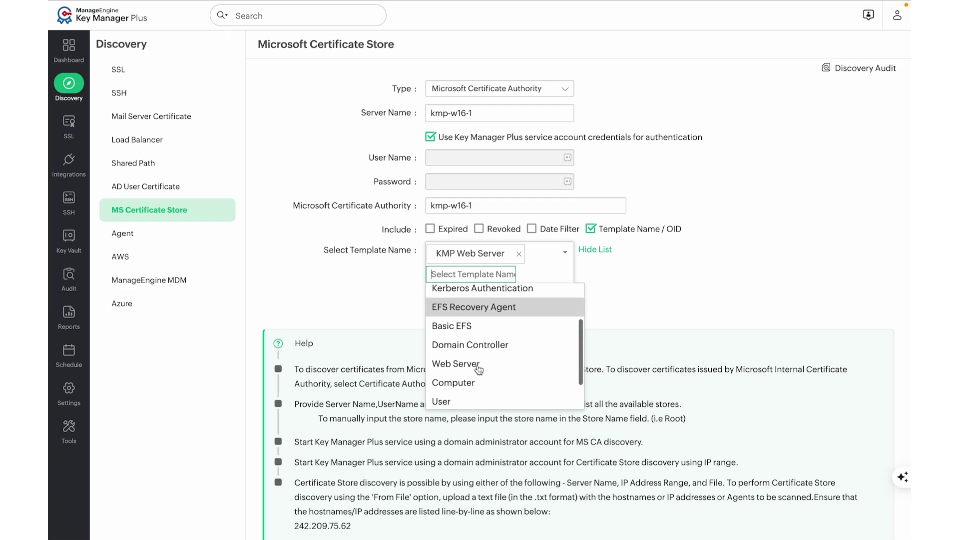
click(478, 368)
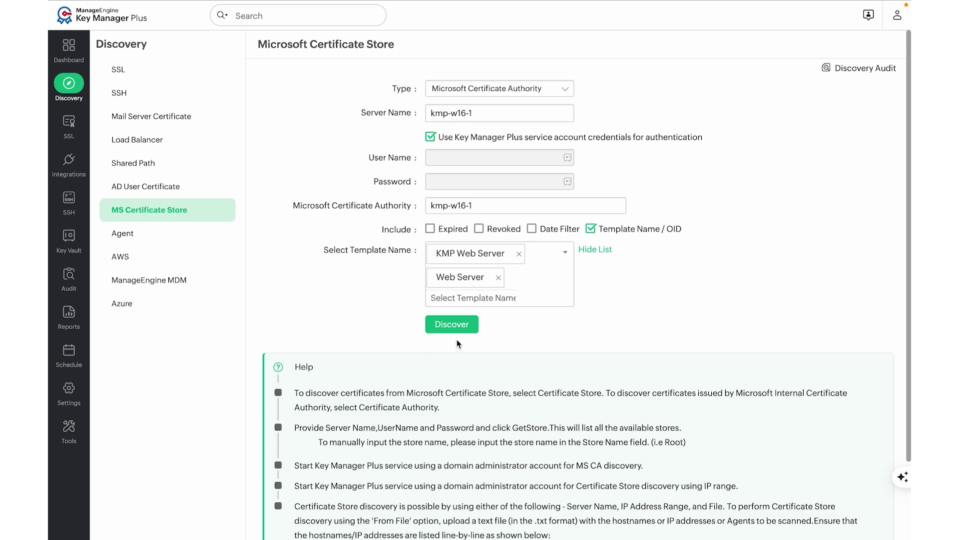
click(456, 326)
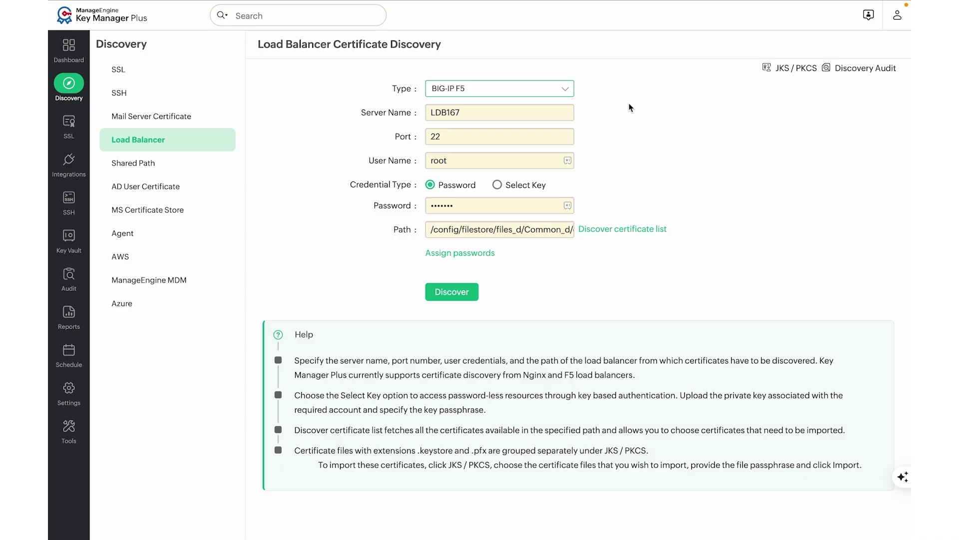
Review the available load balancer types, keep BIG-IP F5, and run the certificate discovery on server LDB167.
click(562, 92)
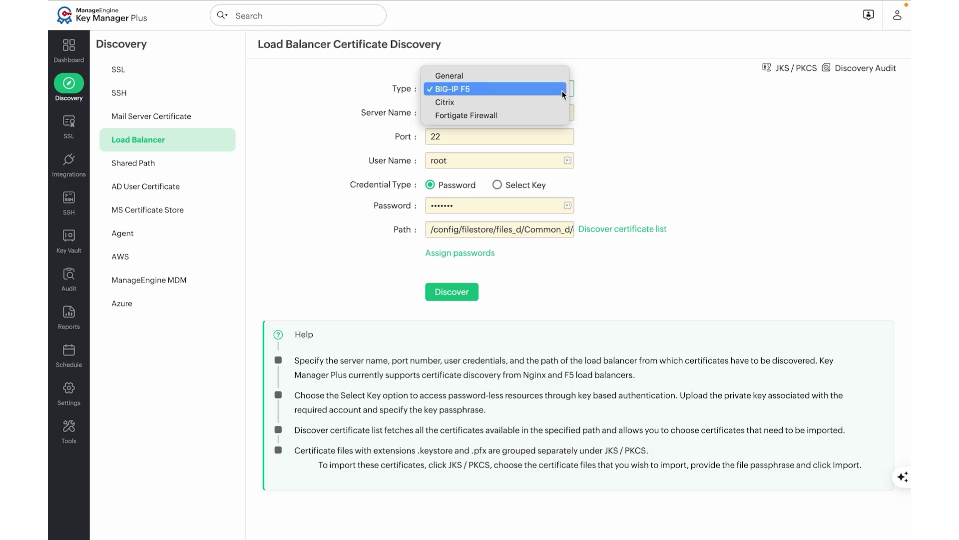
click(680, 110)
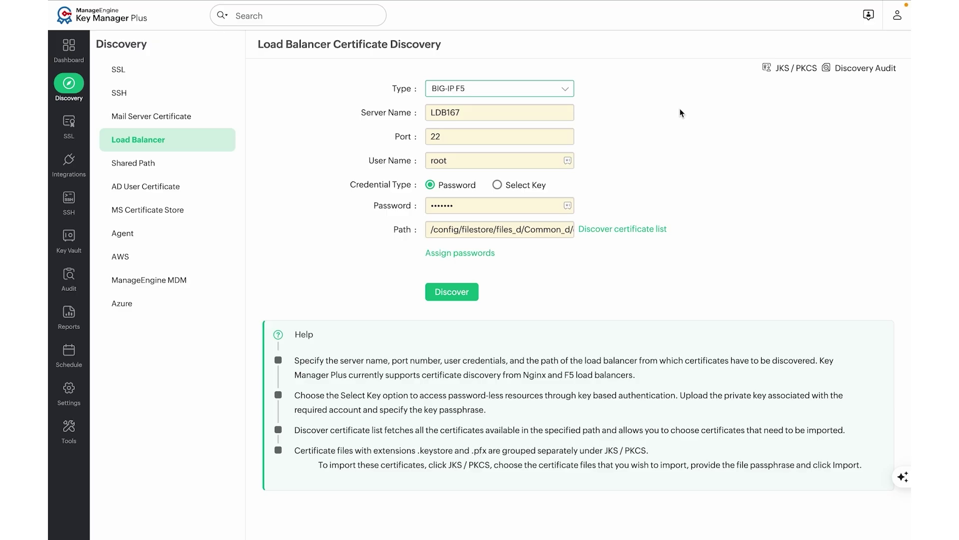
click(467, 298)
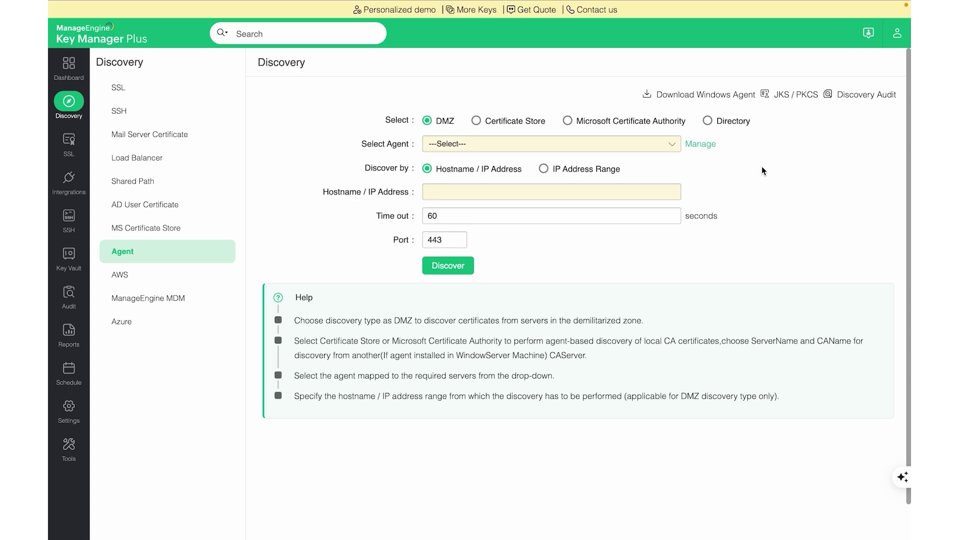
Examine the agents available for DMZ discovery and the Windows agent download and install key options.
click(670, 144)
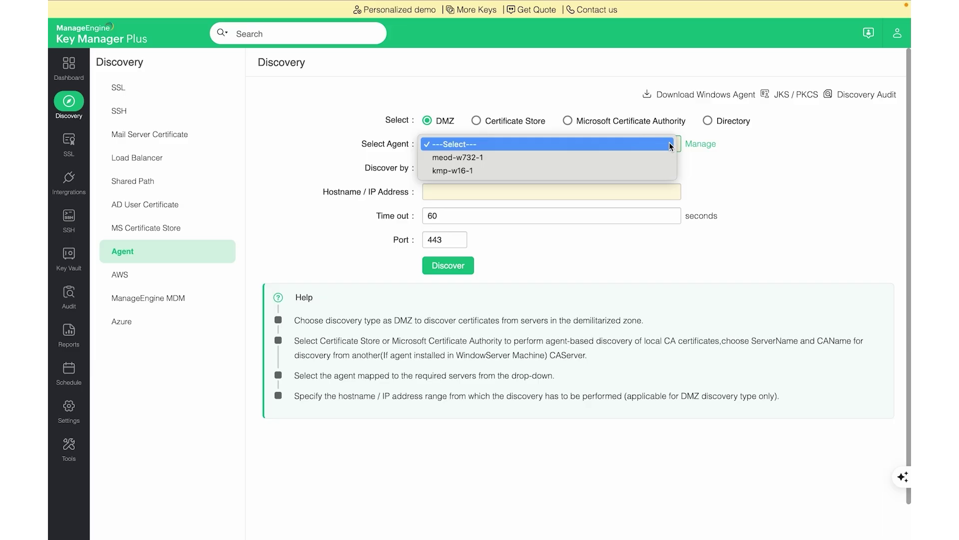
click(697, 94)
click(697, 94)
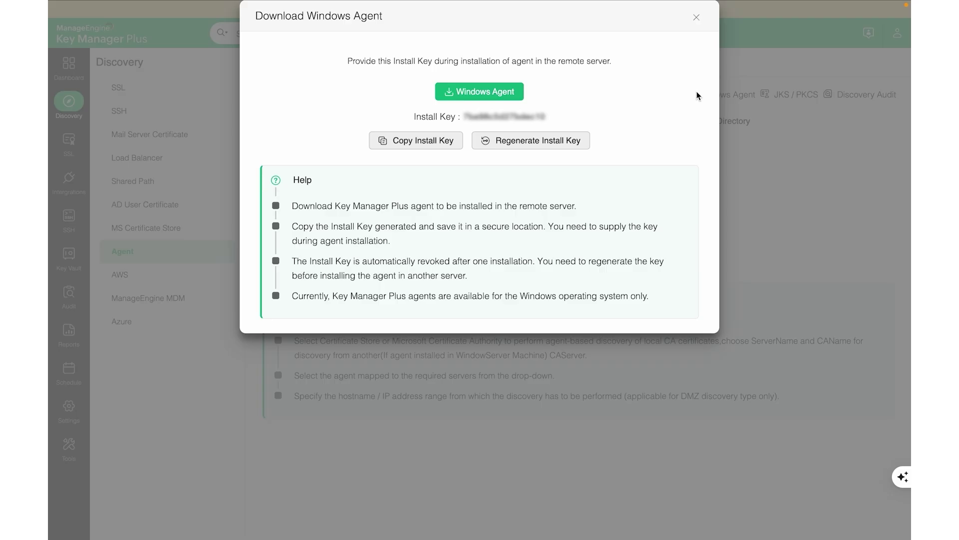
click(529, 145)
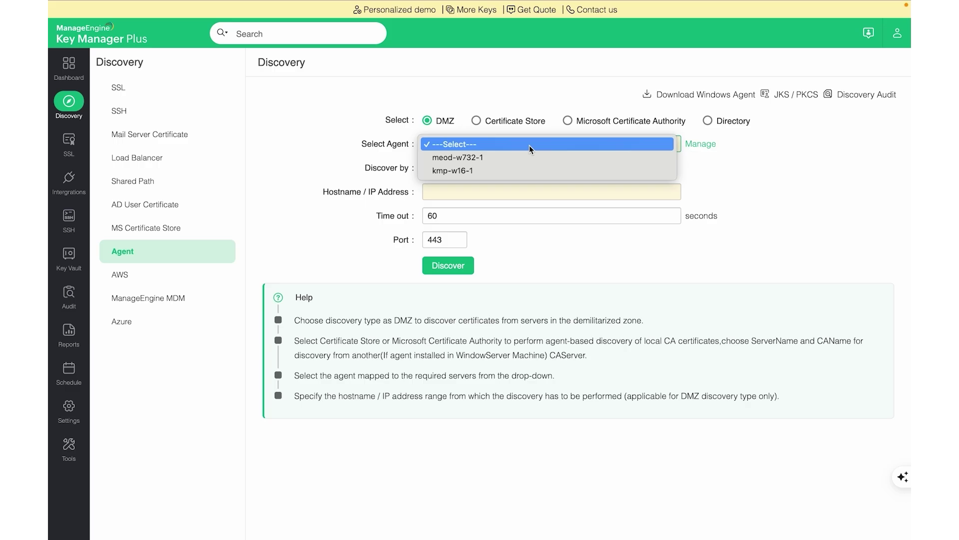
click(92, 149)
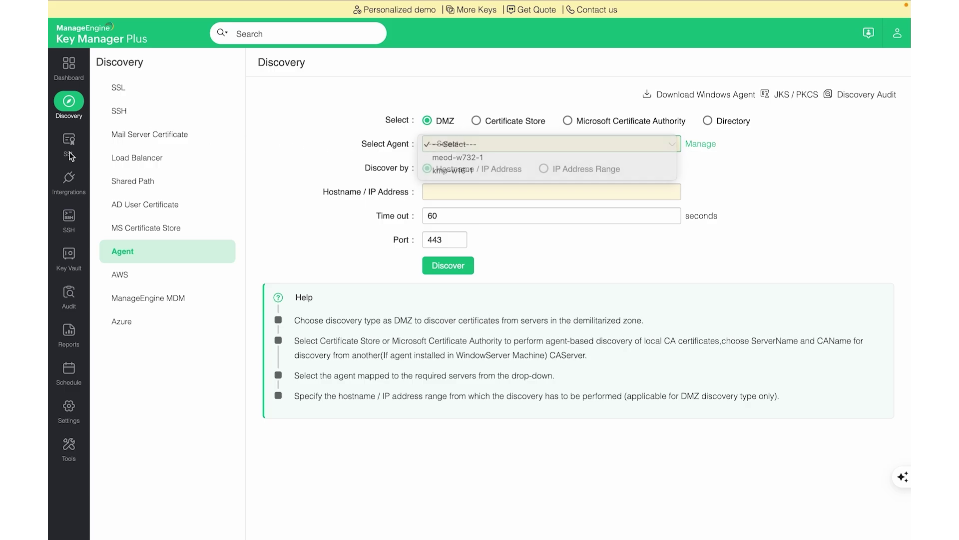
Open the SSL certificates list and review the Add Certificate options: Certificates, Certificate Content, Keystore and Certificate Details.
click(69, 155)
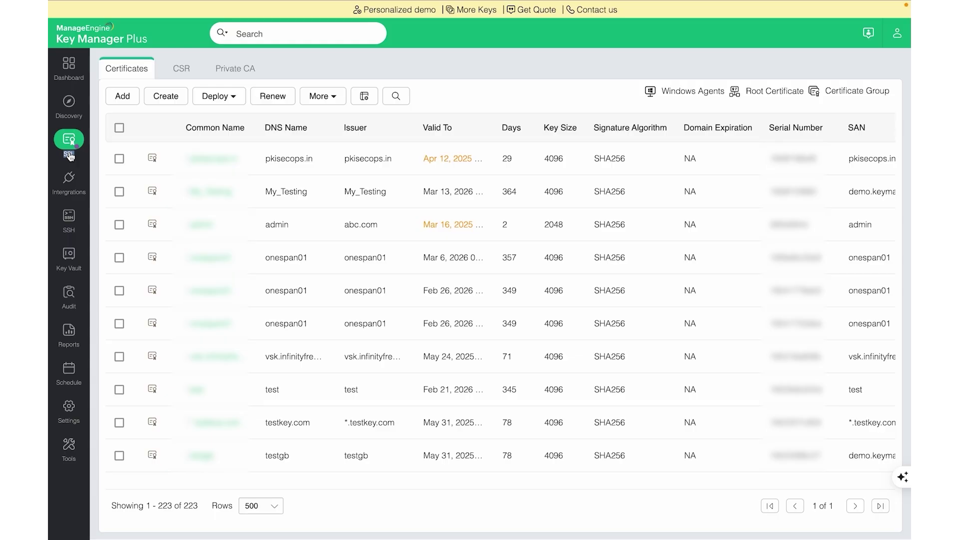
click(123, 97)
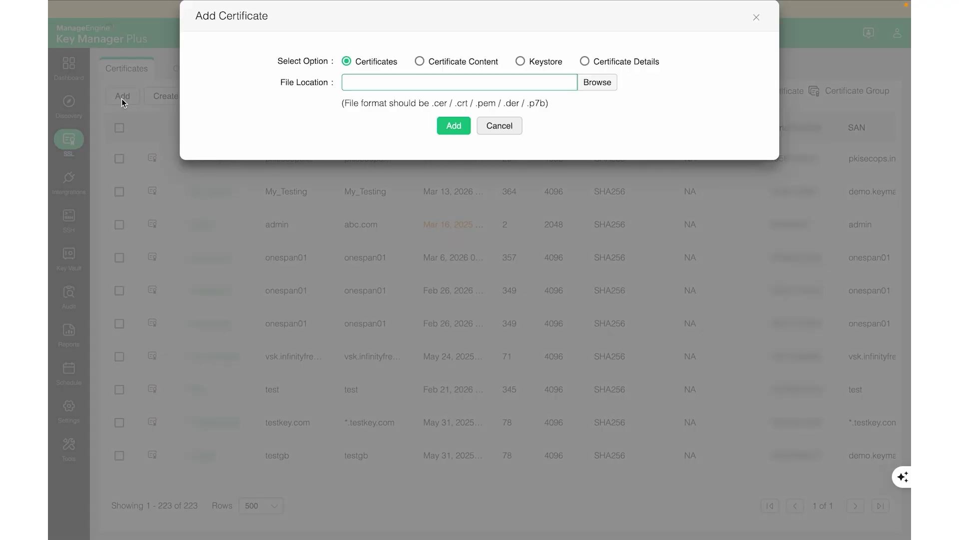
click(462, 63)
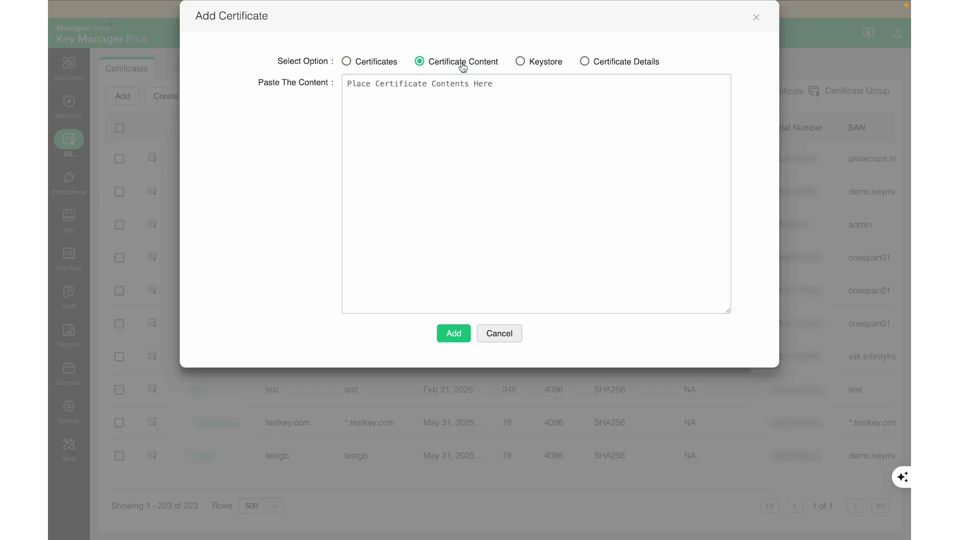
click(538, 67)
click(376, 67)
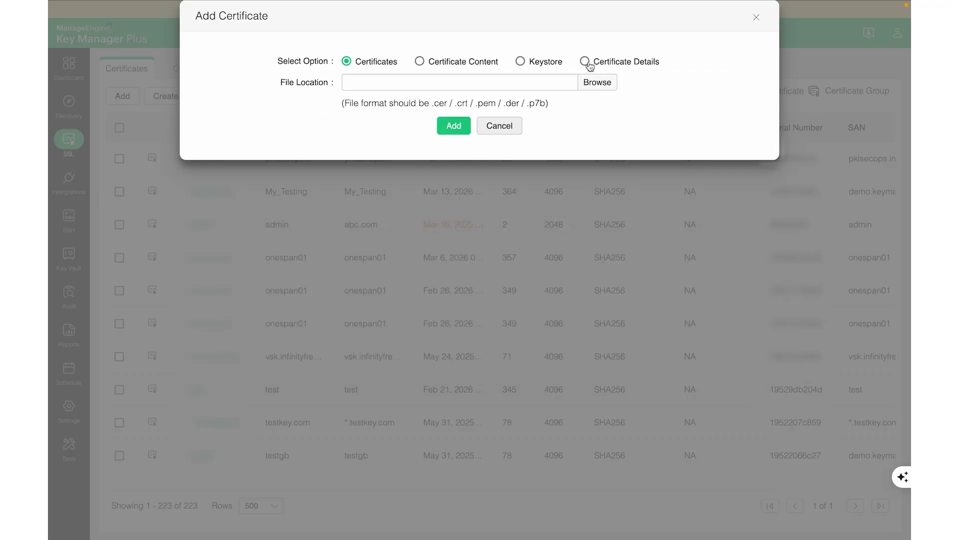
click(605, 66)
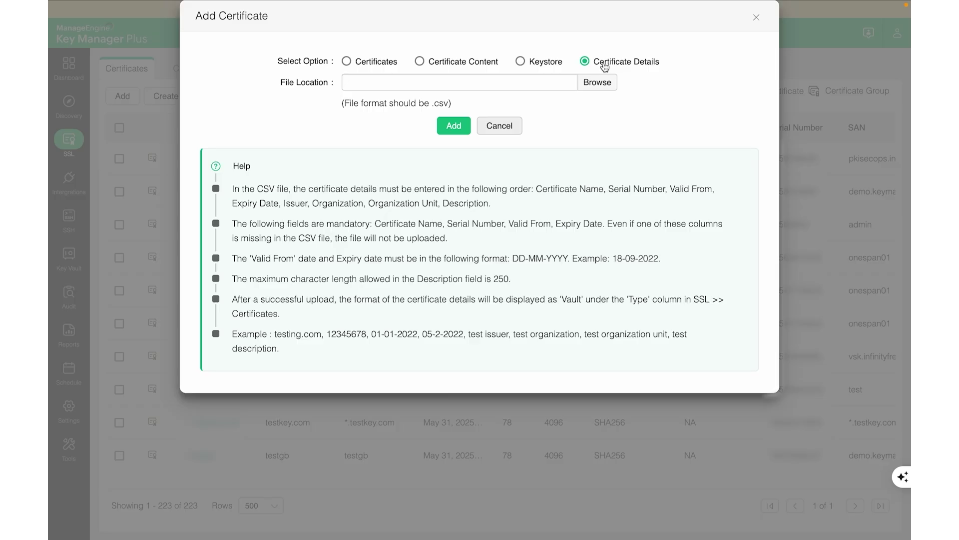
click(755, 20)
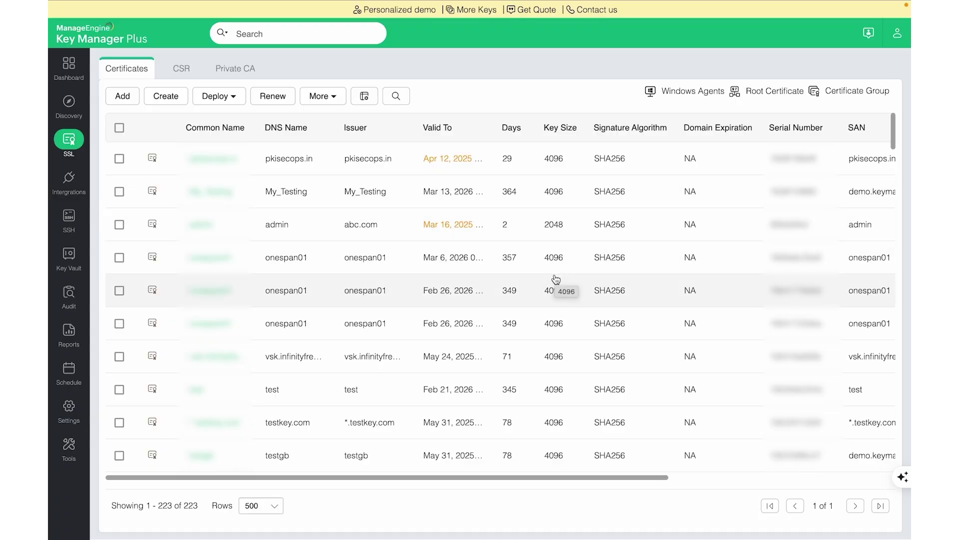
Look through the certificate inventory and show the column search fields of the certificates table.
scroll(557, 279, down, 10)
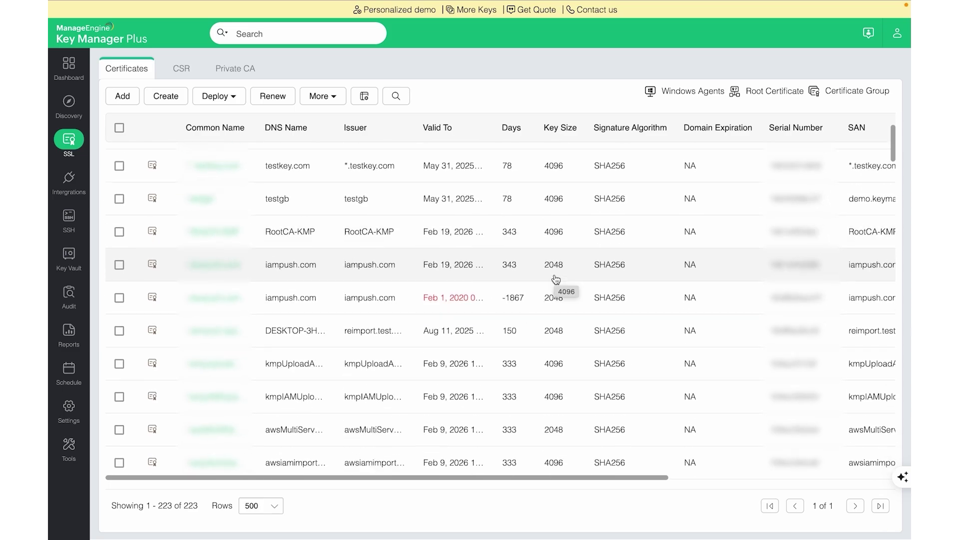
scroll(556, 279, up, 10)
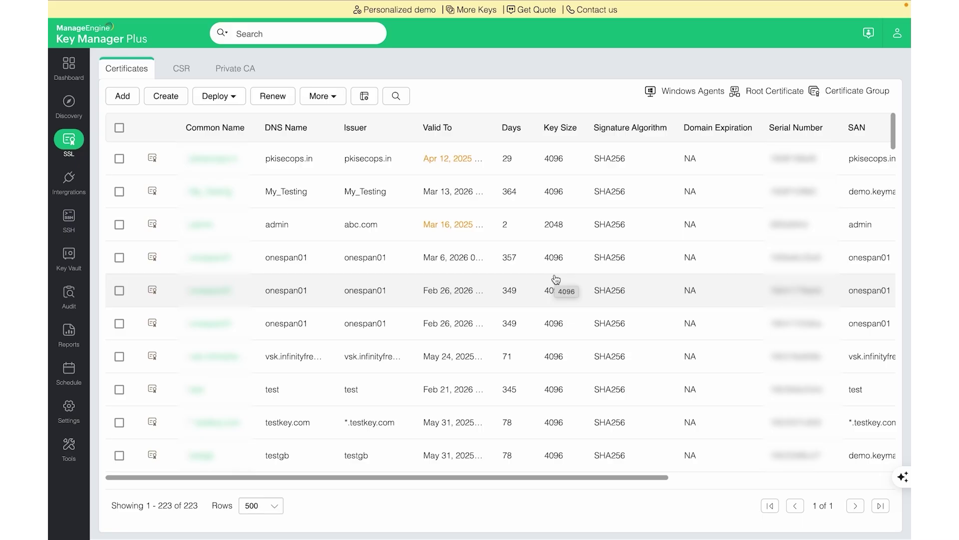
click(398, 102)
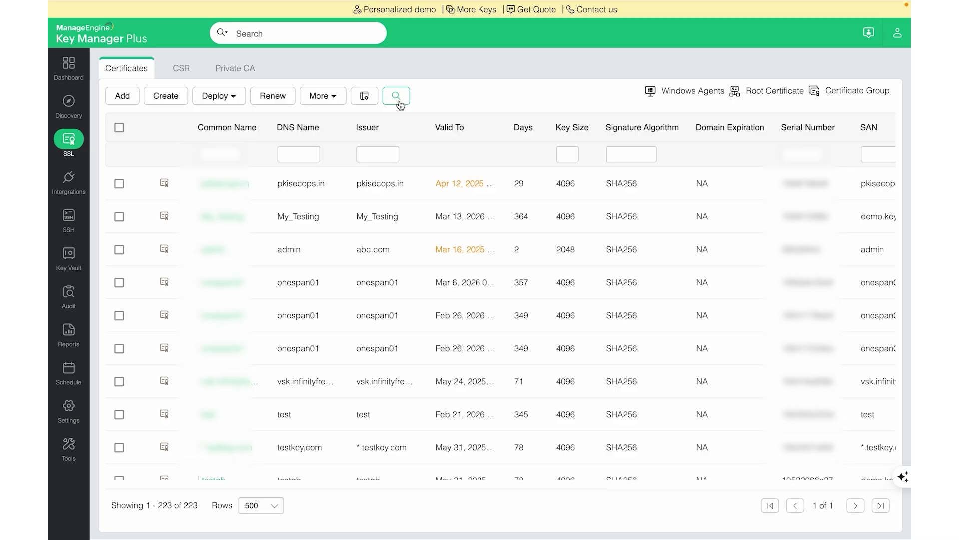
Hide the column search fields, view the Import Key options for the My_Testing certificate, and clear its selection.
click(399, 103)
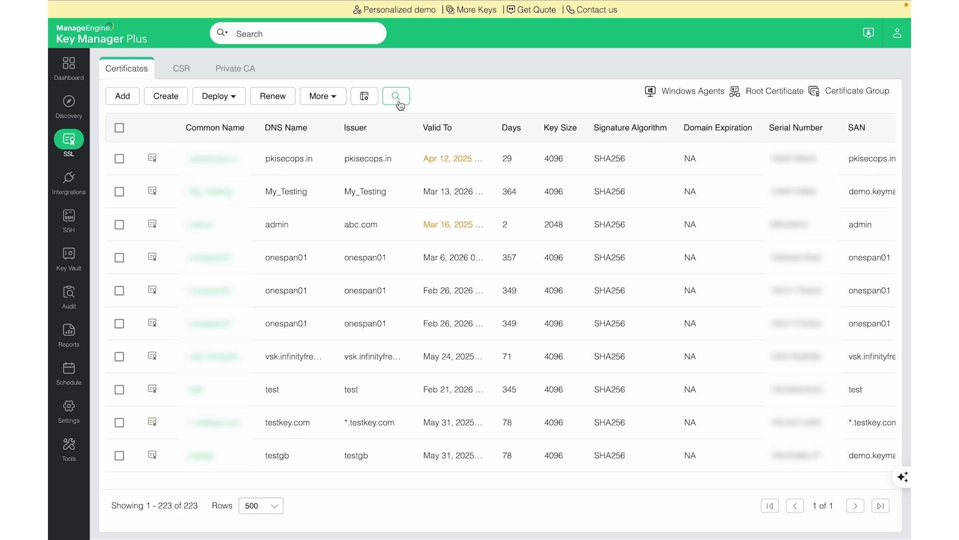
click(120, 192)
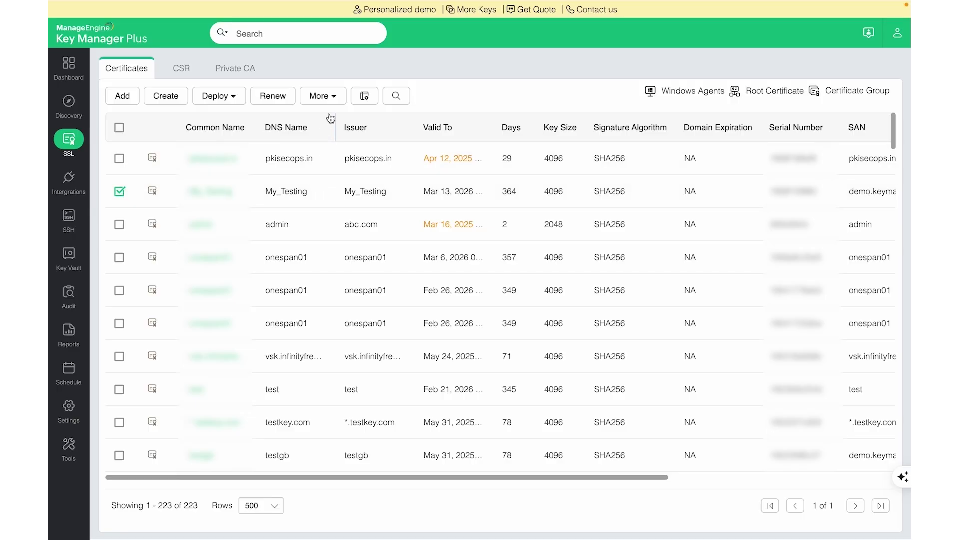
click(326, 99)
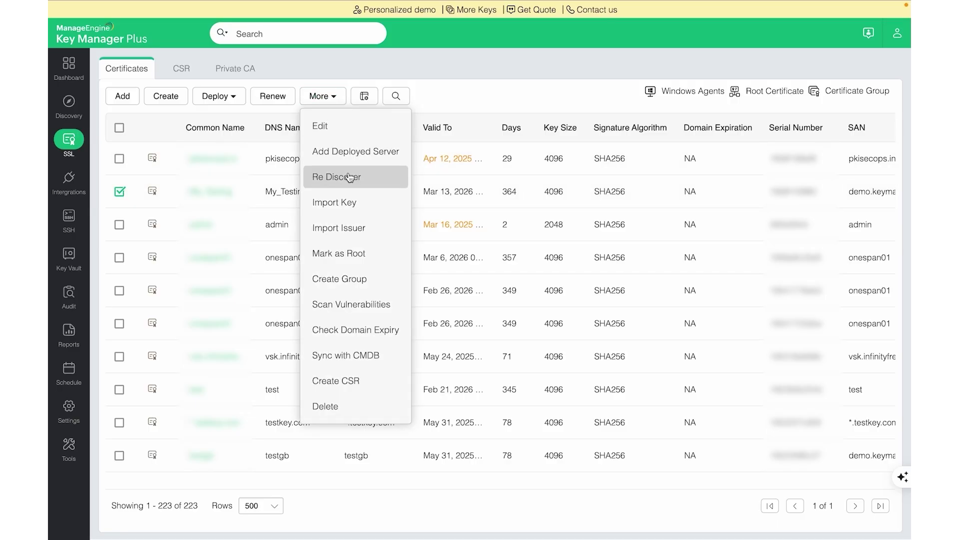
click(342, 204)
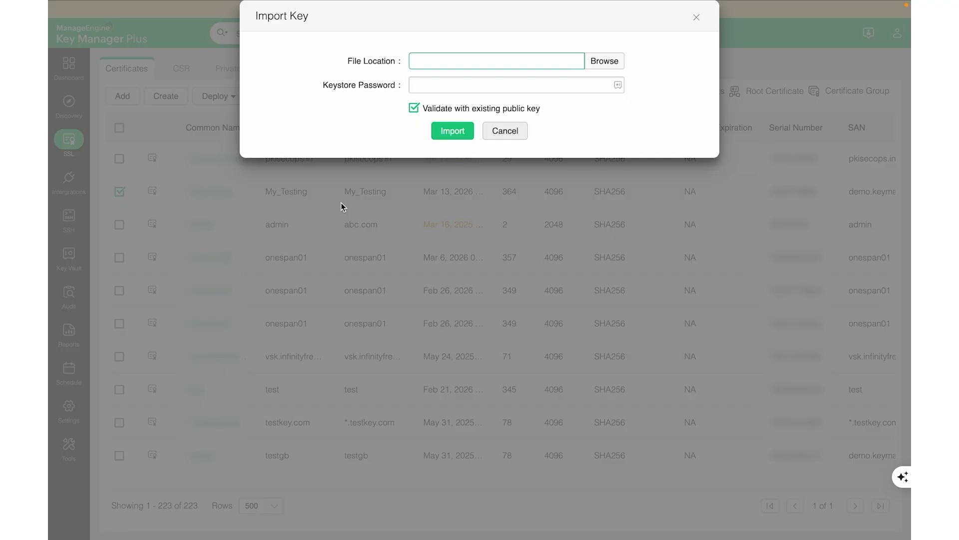
click(695, 17)
click(119, 193)
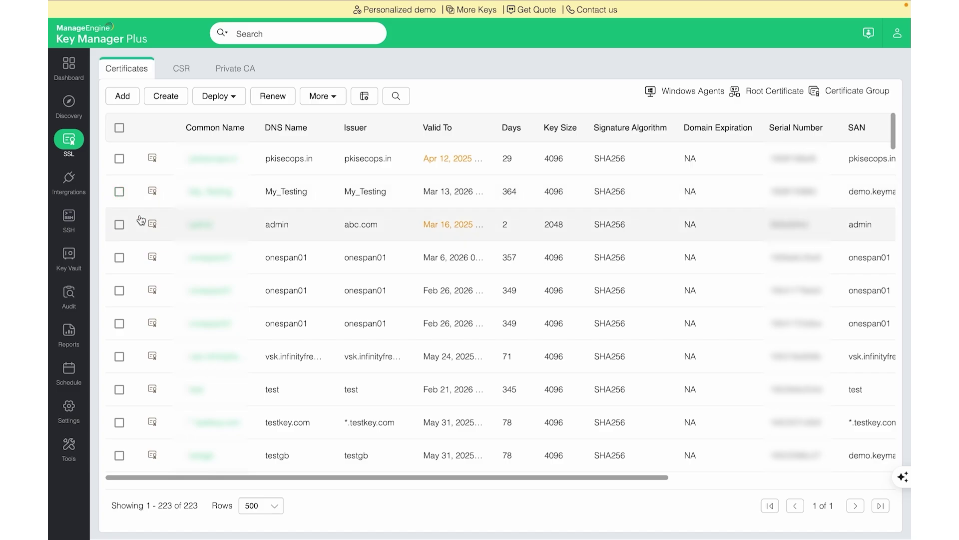
Review the details of the first onespan01 certificate, including its keystore options and the available export formats.
click(210, 263)
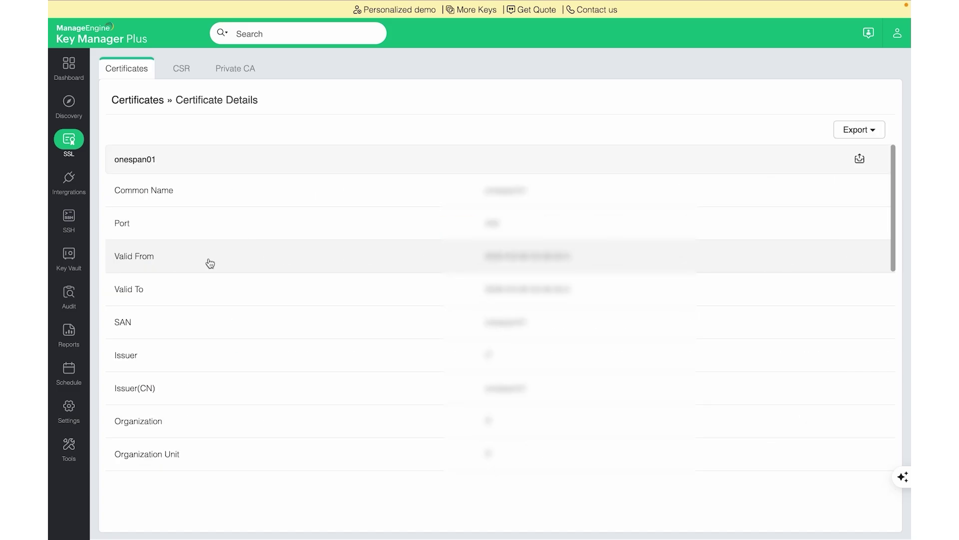
scroll(295, 334, down, 5)
scroll(297, 335, down, 5)
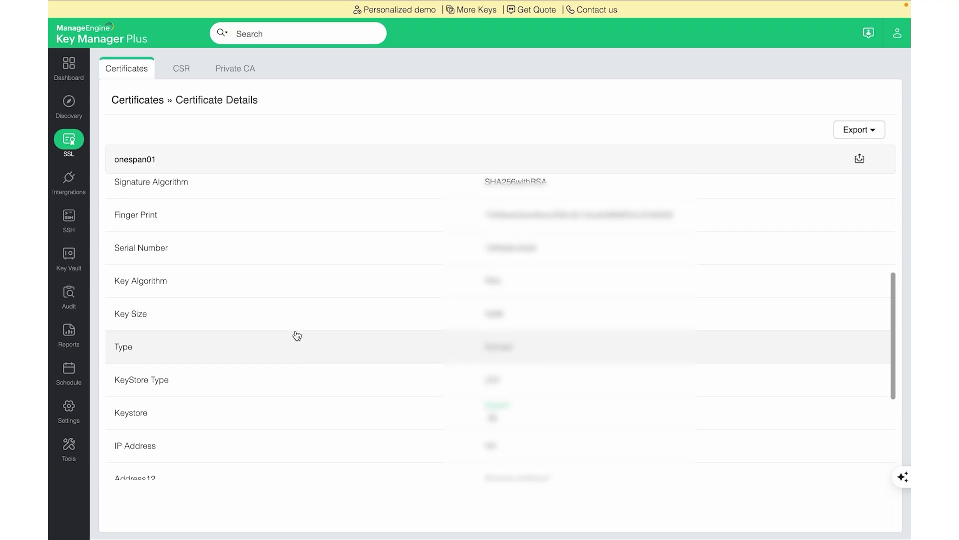
scroll(297, 335, down, 2)
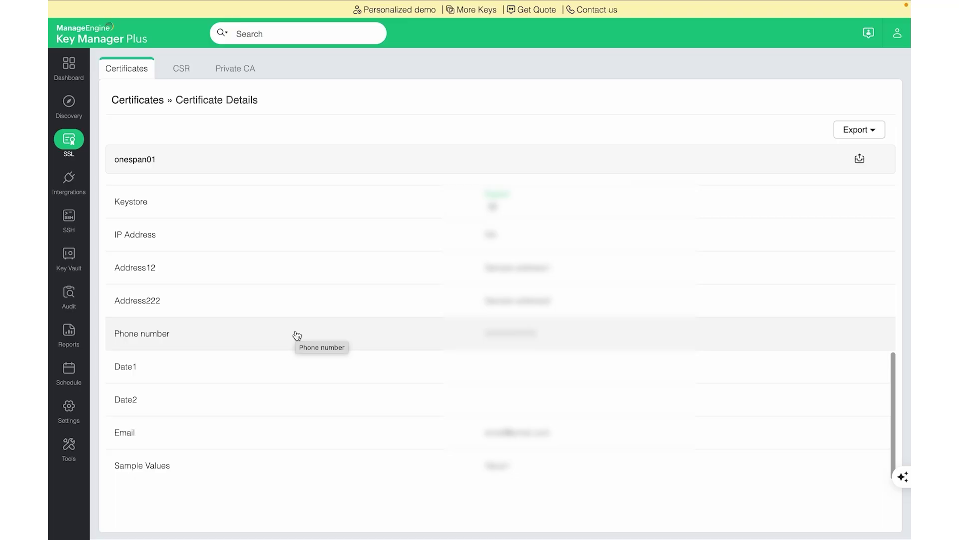
click(492, 206)
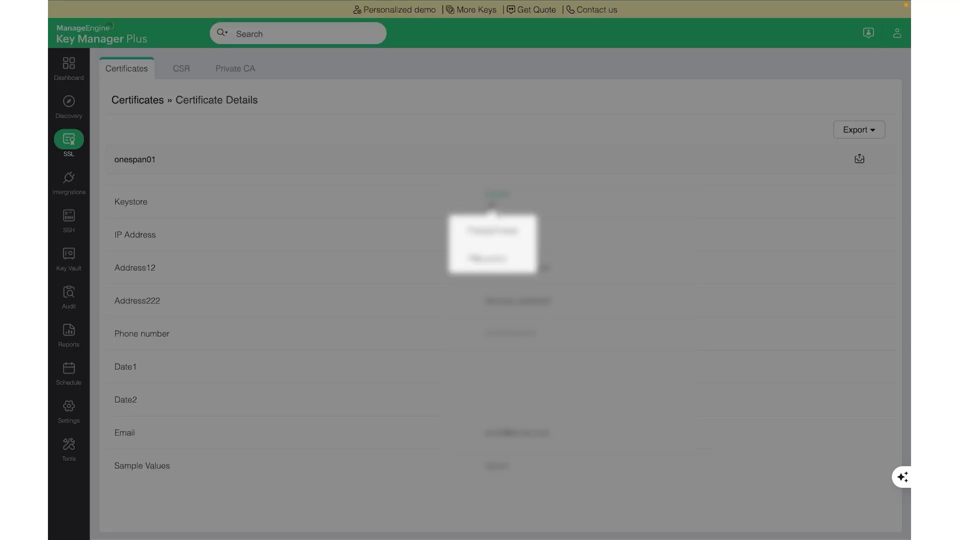
click(493, 206)
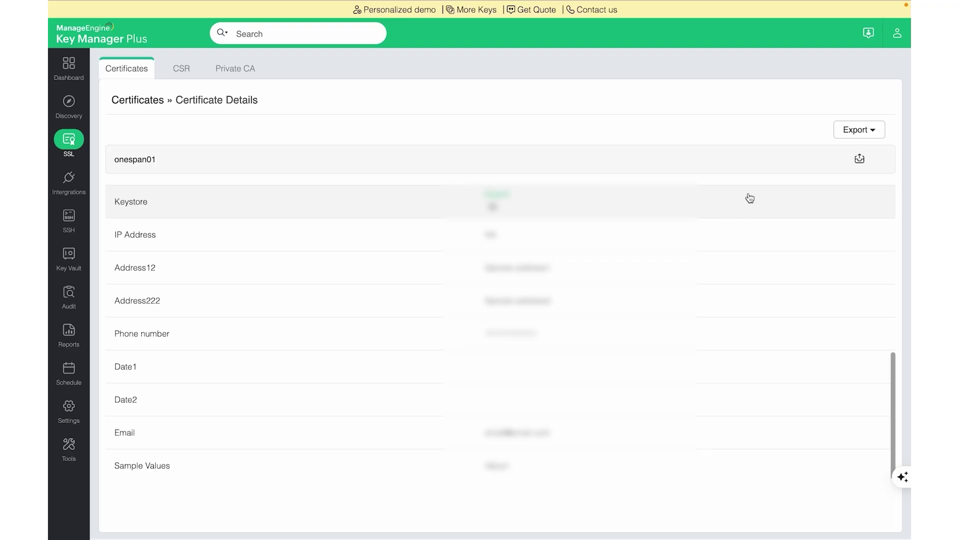
click(855, 132)
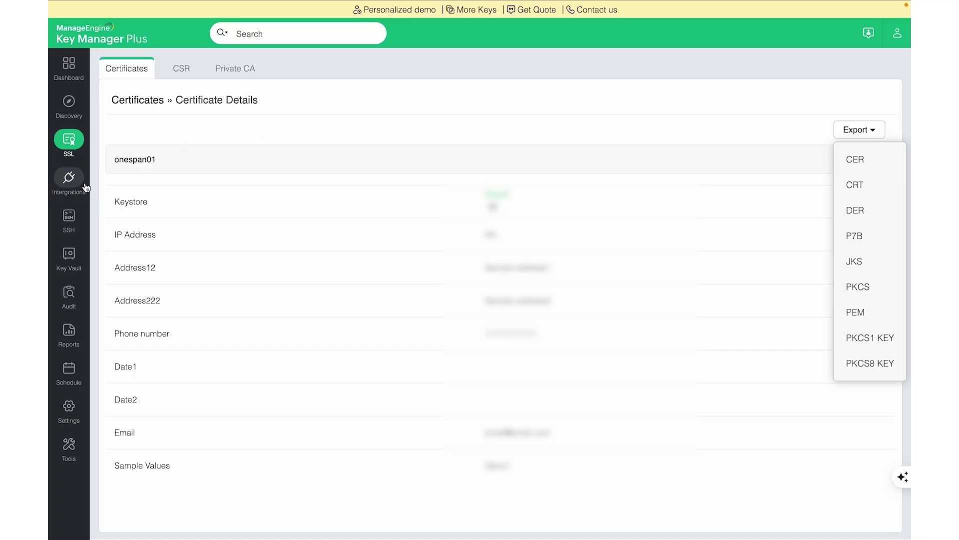
Return to the certificate inventory and look over its remaining columns and the individual options of the My_Testing certificate.
click(75, 143)
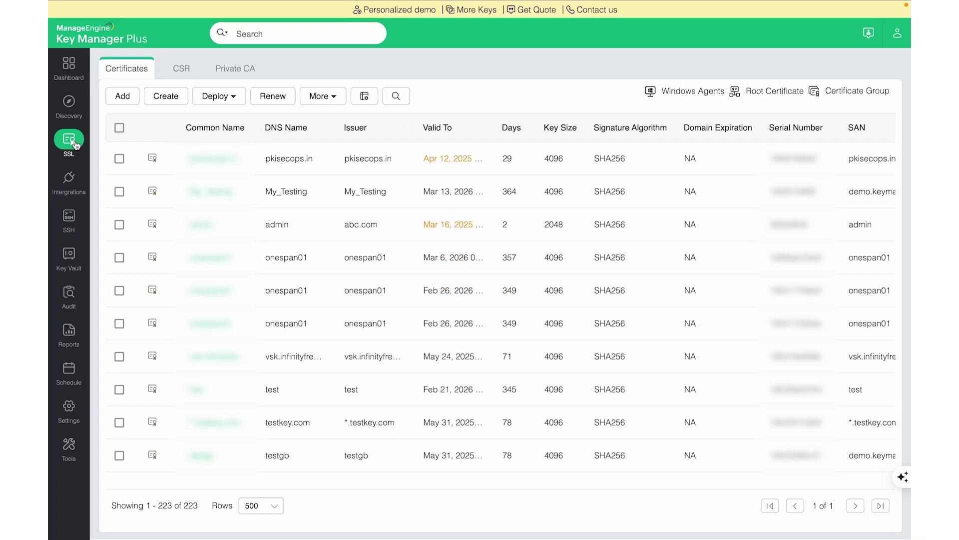
scroll(419, 256, right, 3)
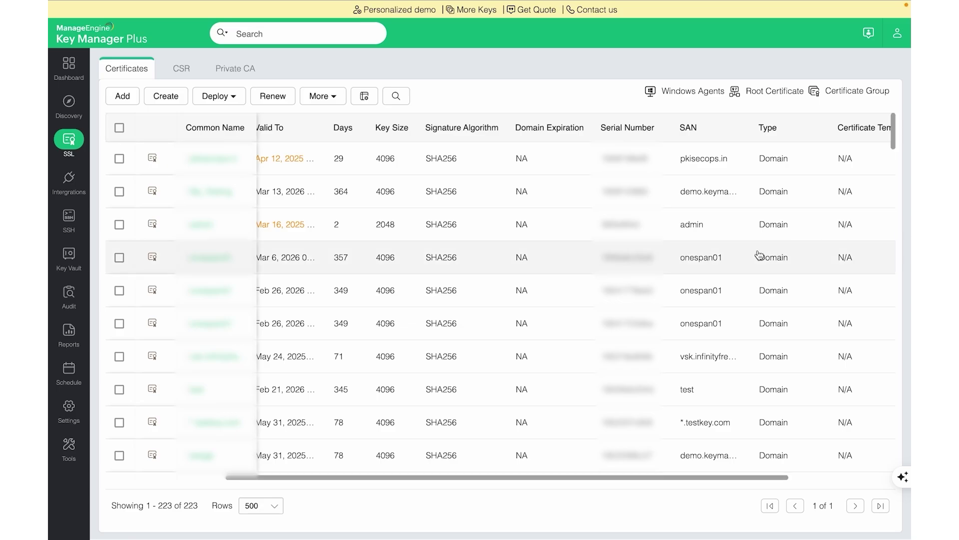
scroll(749, 254, right, 3)
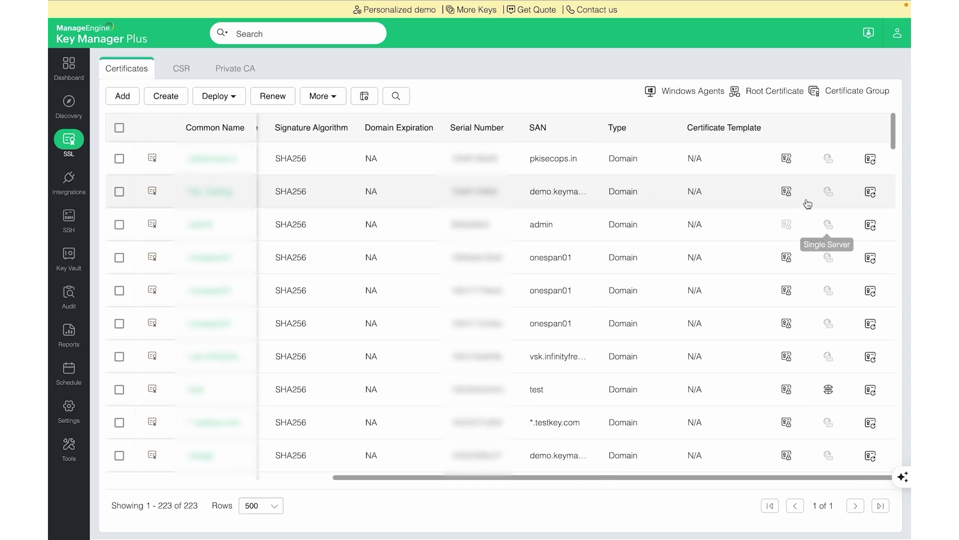
click(787, 193)
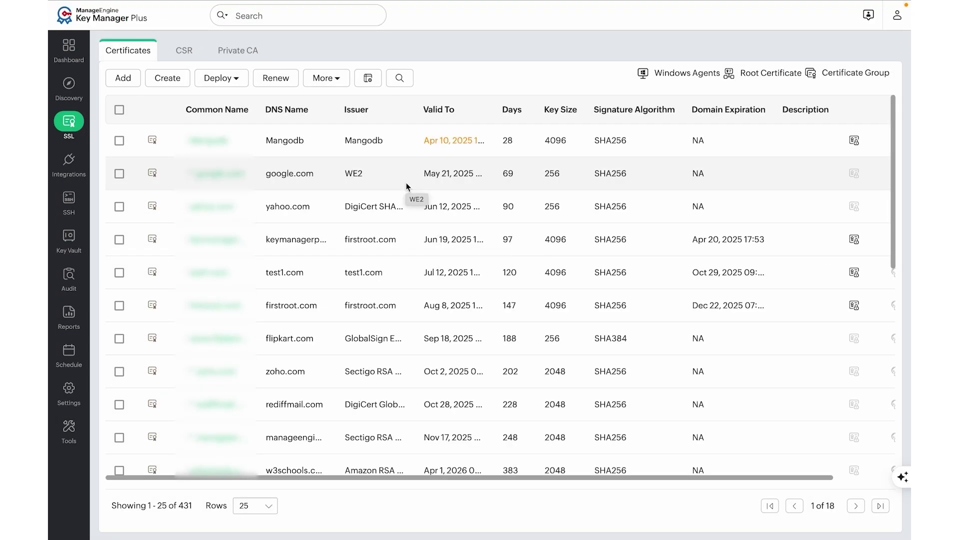
Review the servers on which the *.google.com certificate is deployed and return to the certificates list.
scroll(406, 186, right, 2)
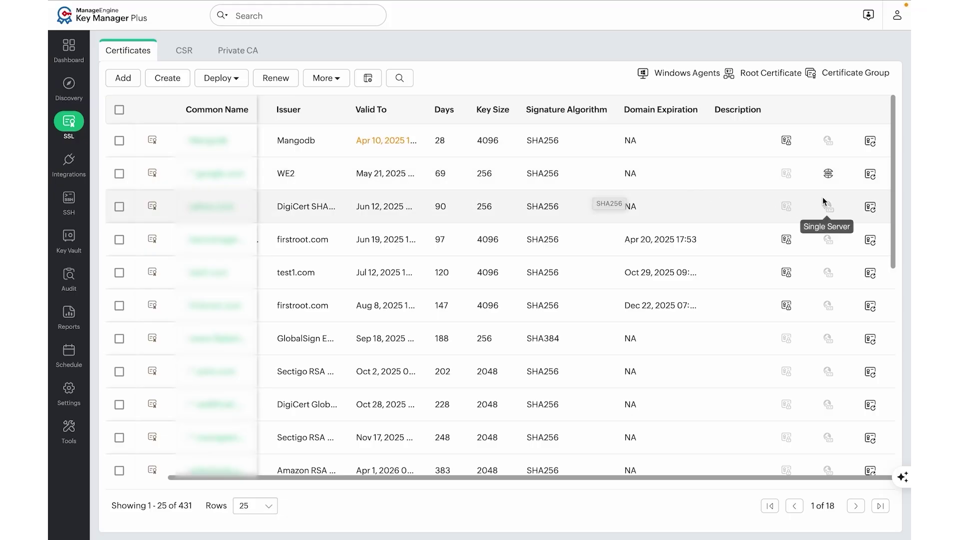
click(828, 174)
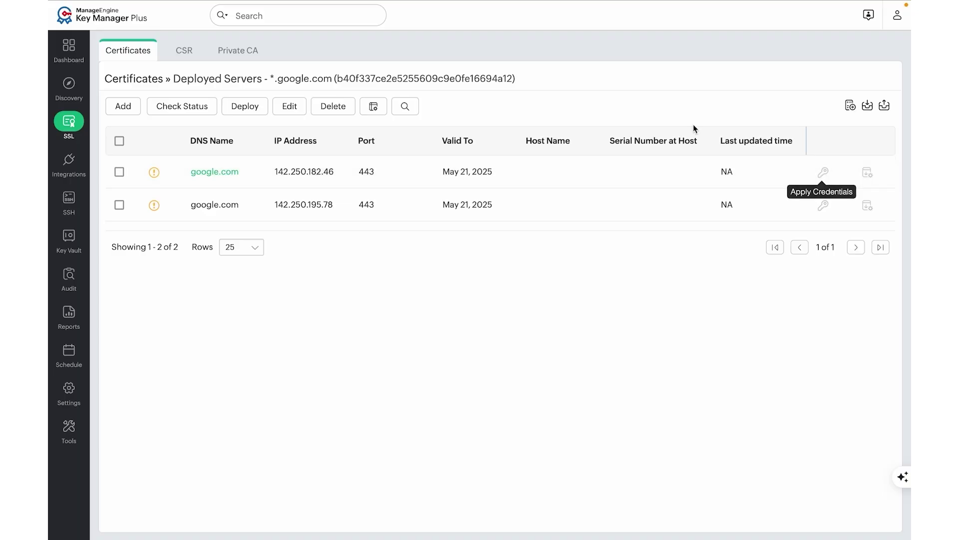
click(145, 79)
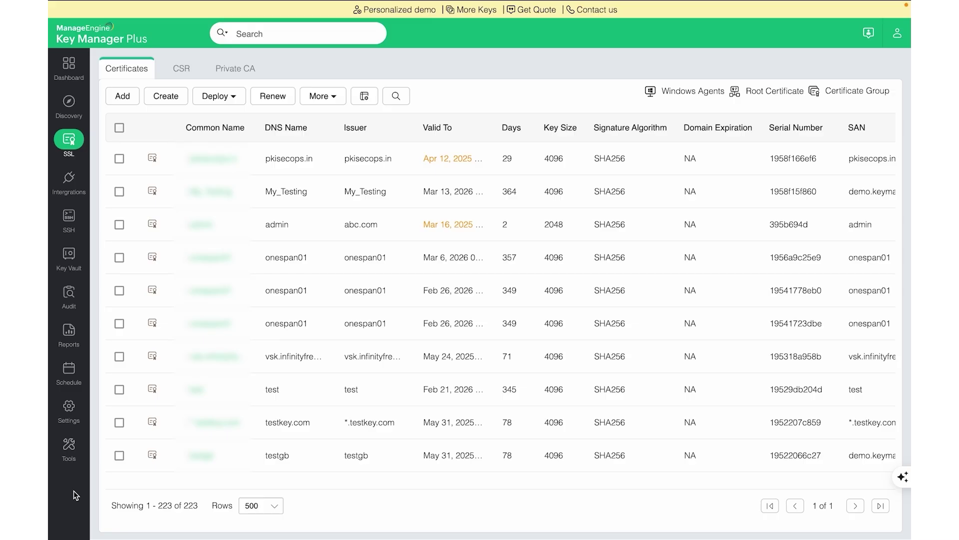
Open the expiry notification policy in the settings and check the day thresholds offered for expiring SSL certificates.
click(69, 409)
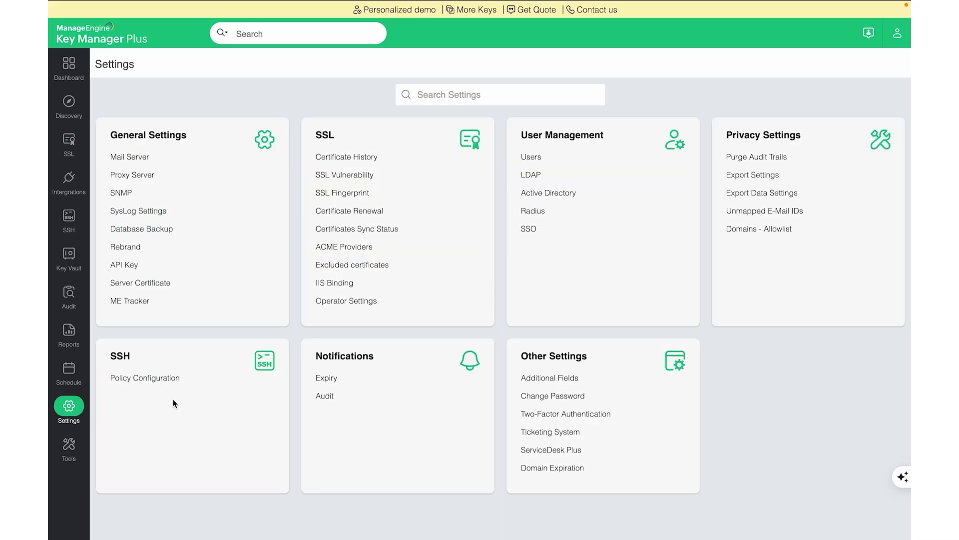
click(336, 380)
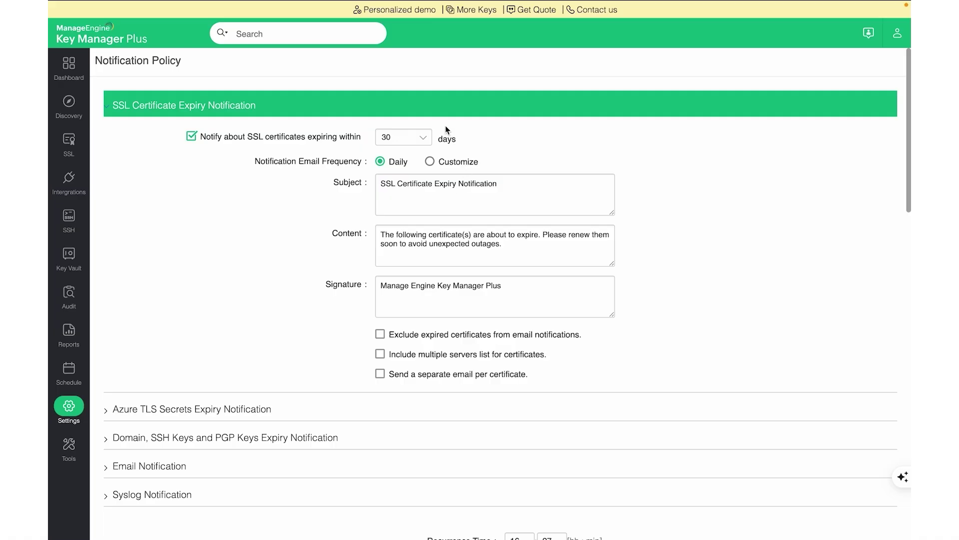
click(421, 138)
click(421, 138)
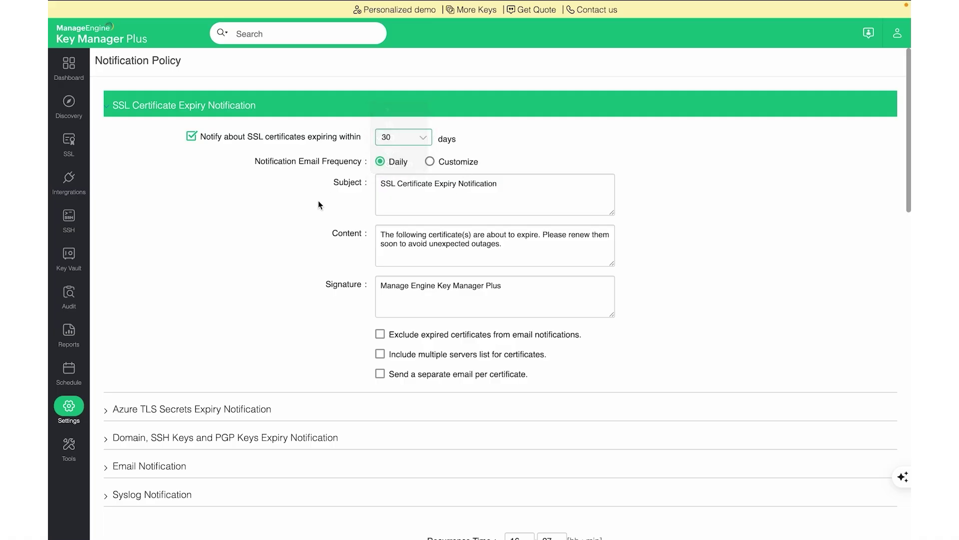
Customize SSL expiry emails to a 7-day interval, every schedule below 5 days, excluding expired certificates and including the multiple servers list.
click(430, 162)
click(383, 186)
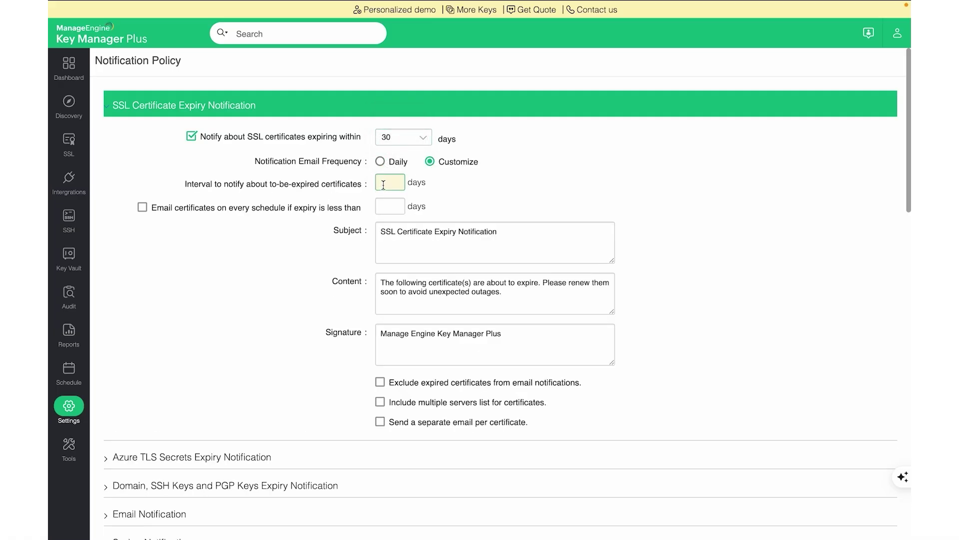
text(7)
click(141, 208)
click(386, 205)
text(5)
click(407, 383)
scroll(224, 378, down, 2)
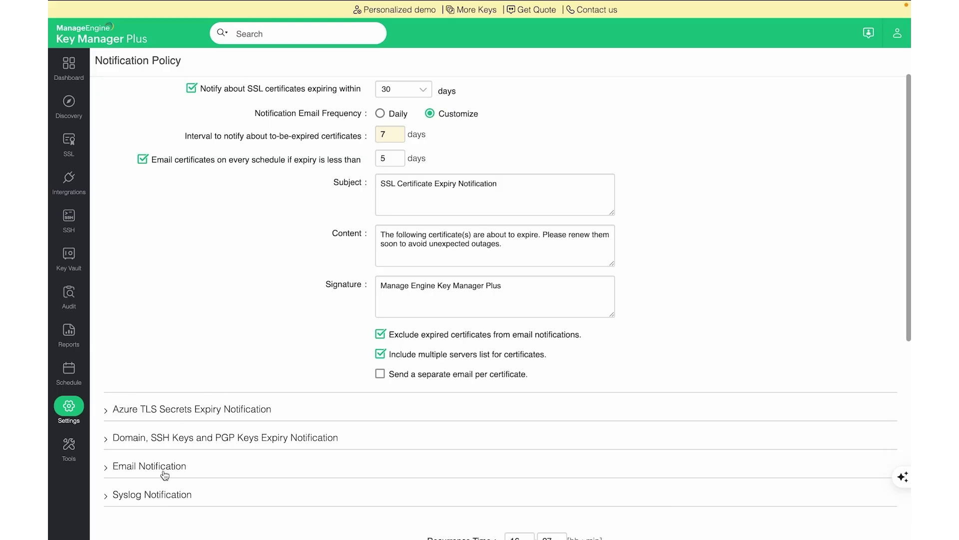
Review the Syslog, Email, and Domain, SSH Keys and PGP Keys Expiry sections of the notification policy.
click(158, 500)
scroll(186, 475, down, 3)
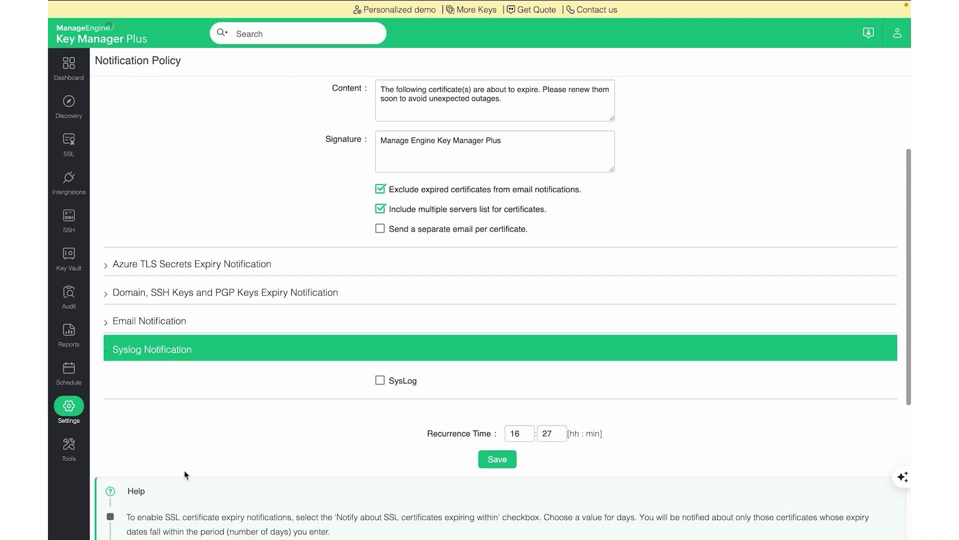
click(202, 327)
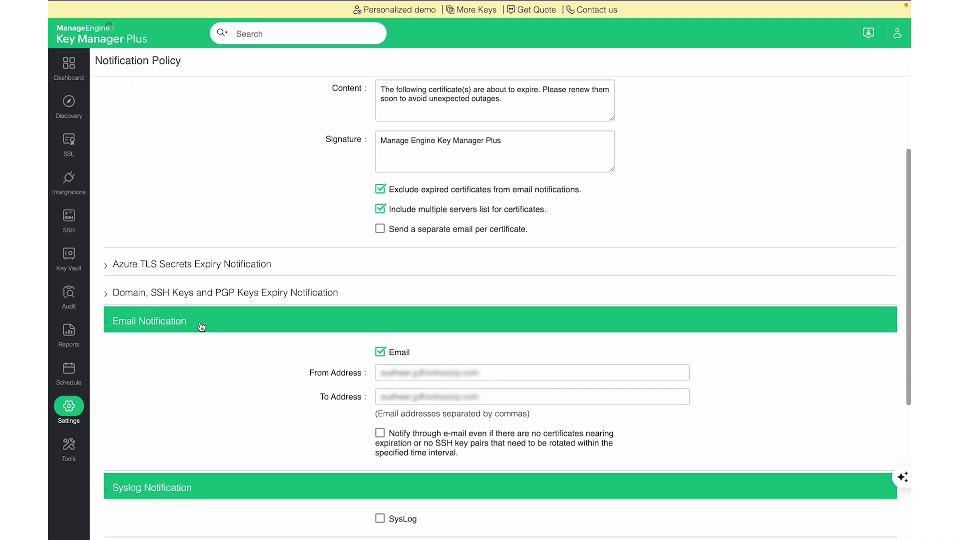
click(226, 300)
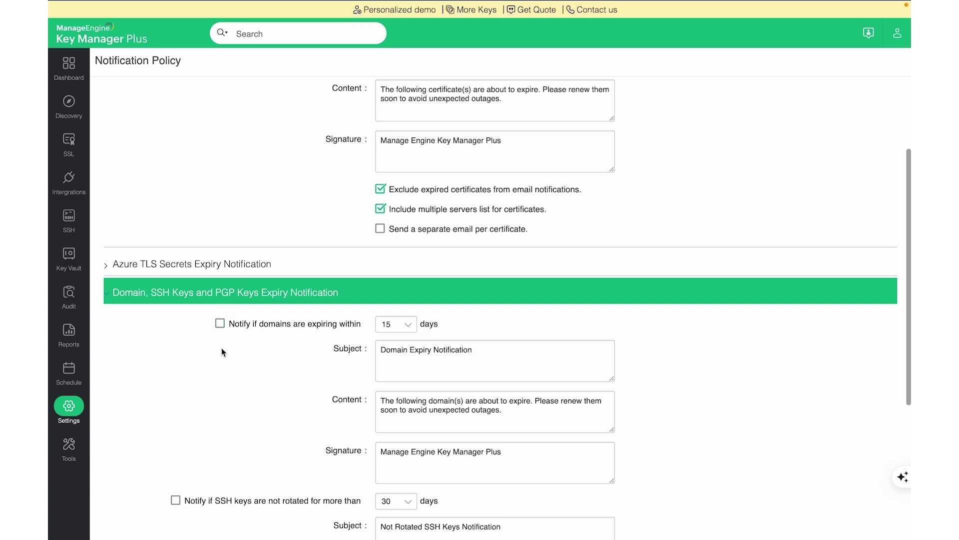
scroll(220, 365, down, 2)
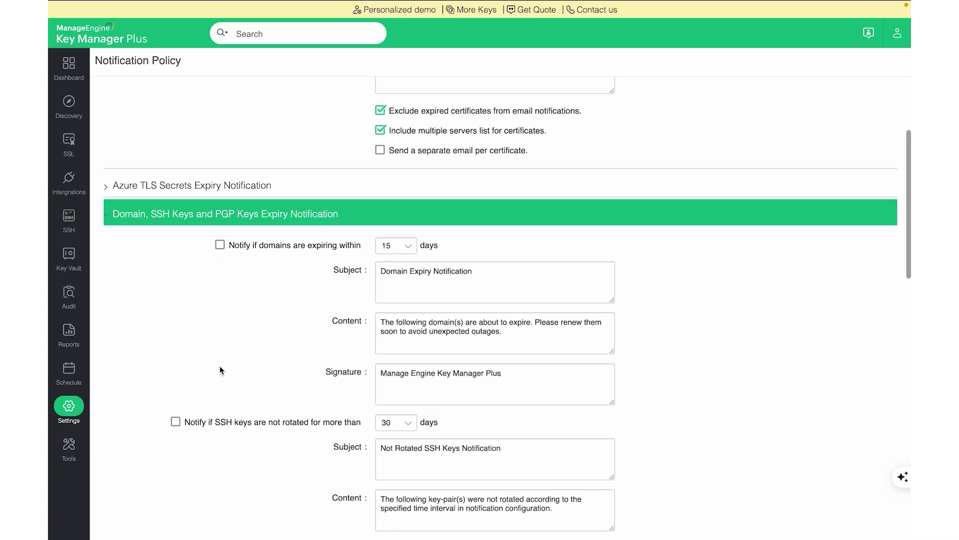
scroll(221, 370, down, 4)
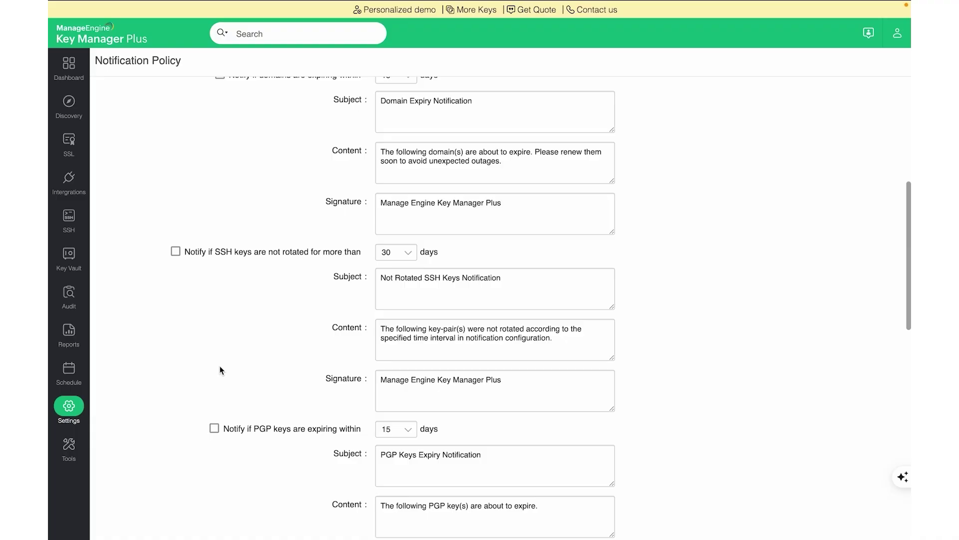
scroll(708, 319, up, 10)
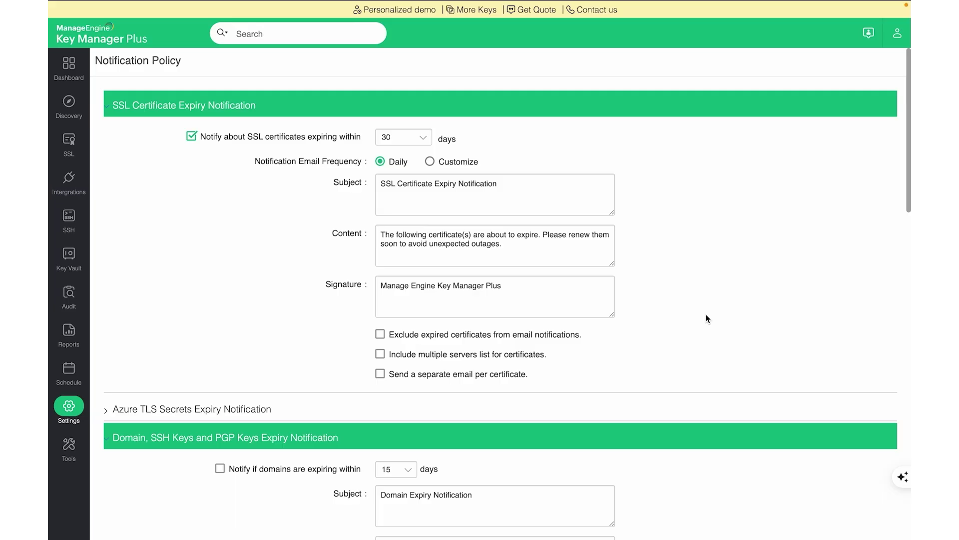
Open the ticketing system settings and show the help desk options for ServiceDesk Plus.
click(75, 411)
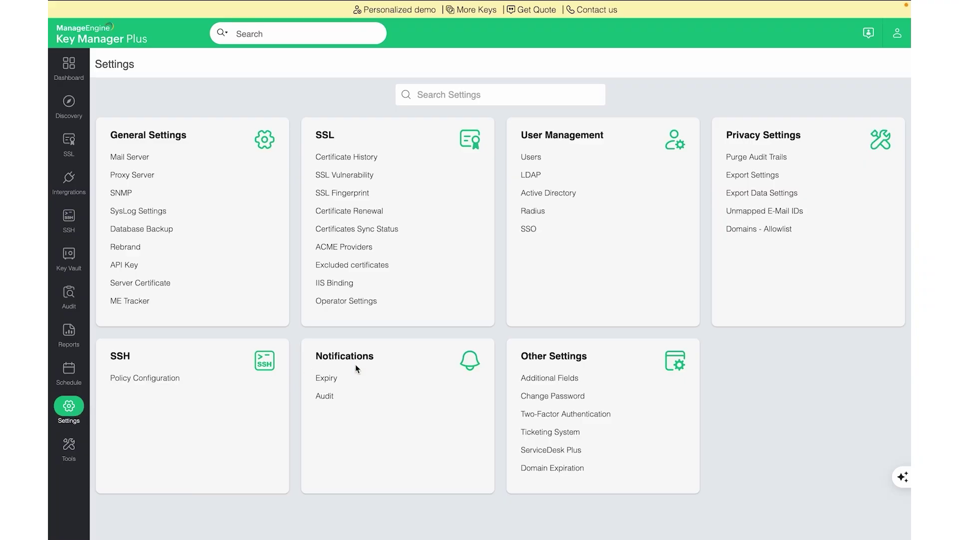
click(551, 431)
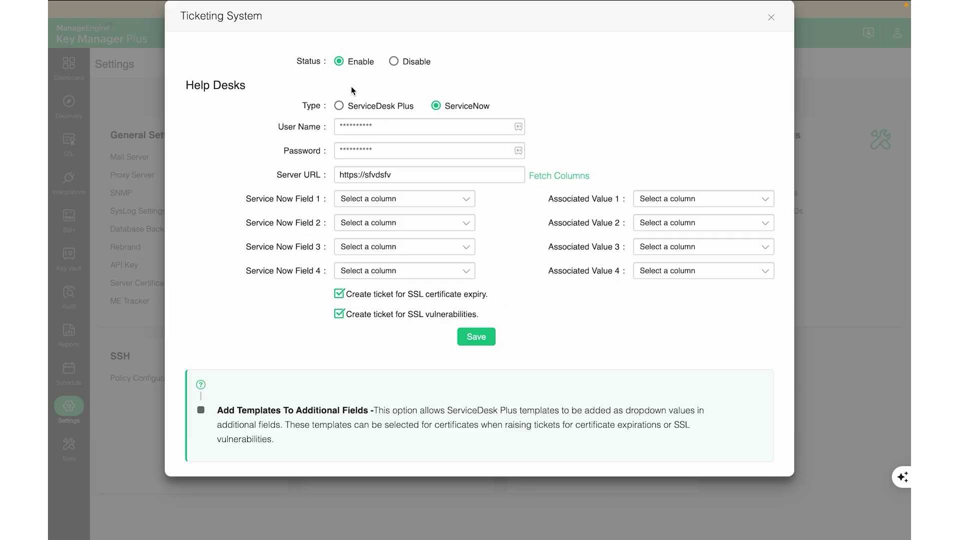
click(352, 107)
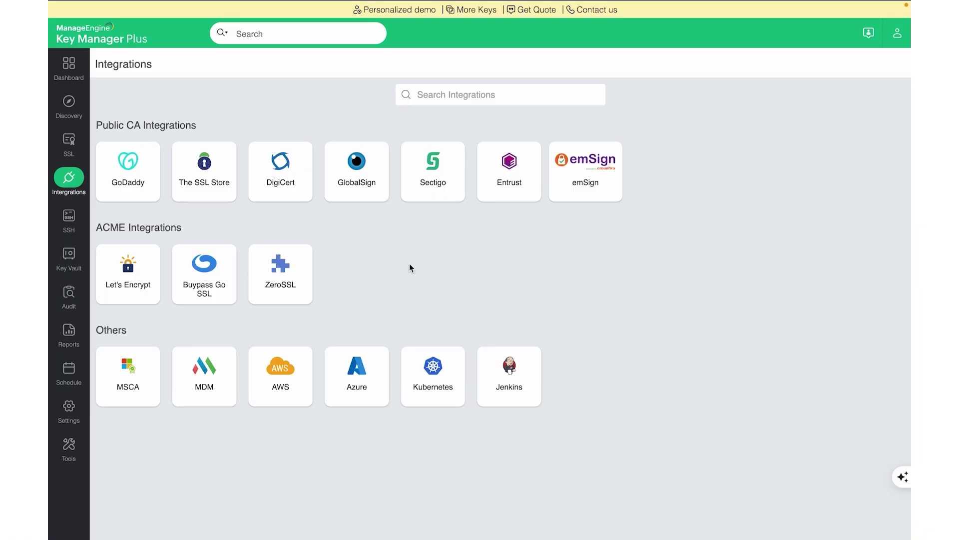
Open account management for the GlobalSign integration and bring up the form for adding a GlobalSign credential.
click(363, 192)
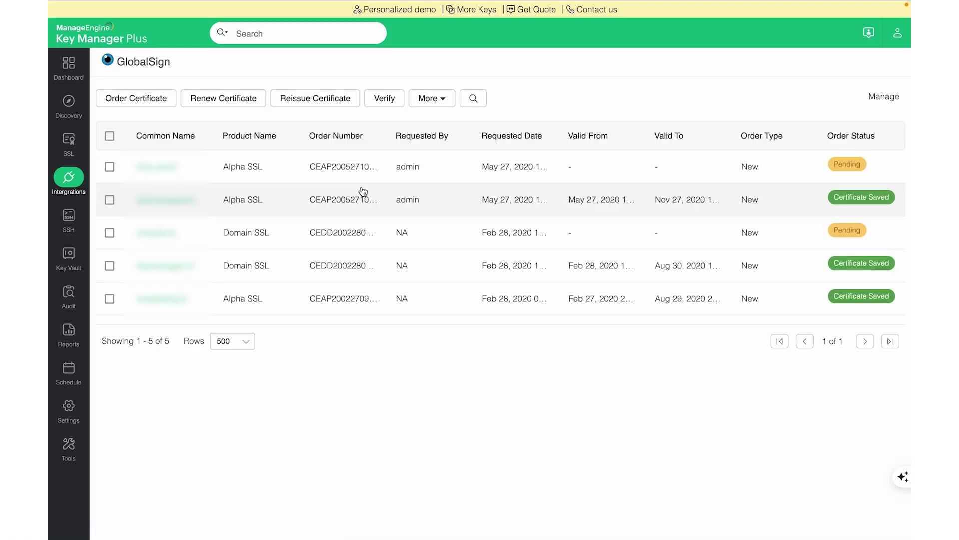
click(880, 100)
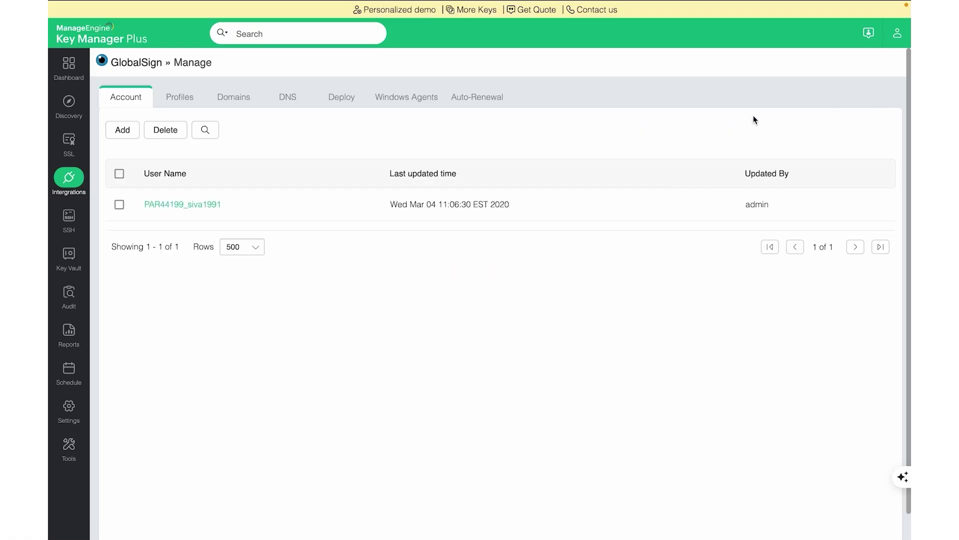
click(128, 132)
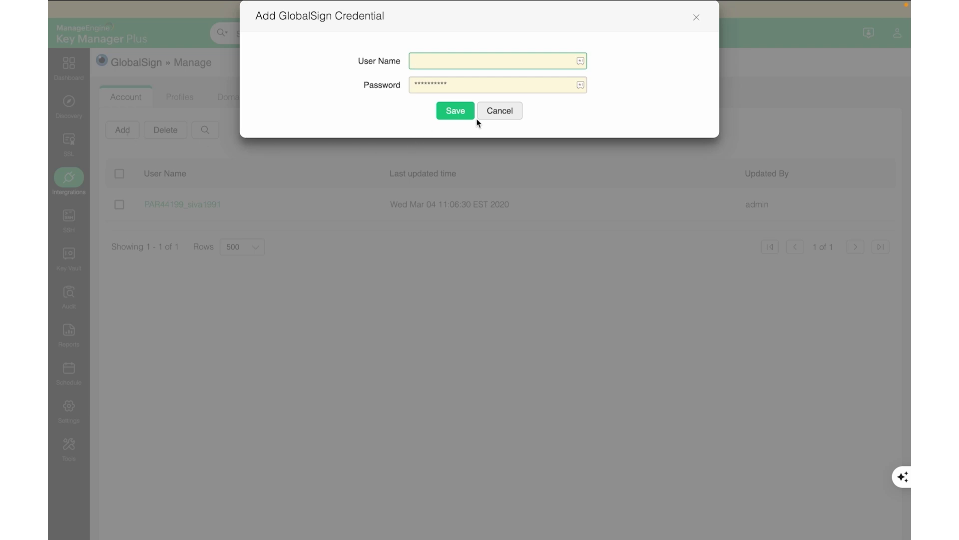
Dismiss the GlobalSign credential form, return to the GlobalSign orders and show the additional options, including importing existing orders.
click(696, 18)
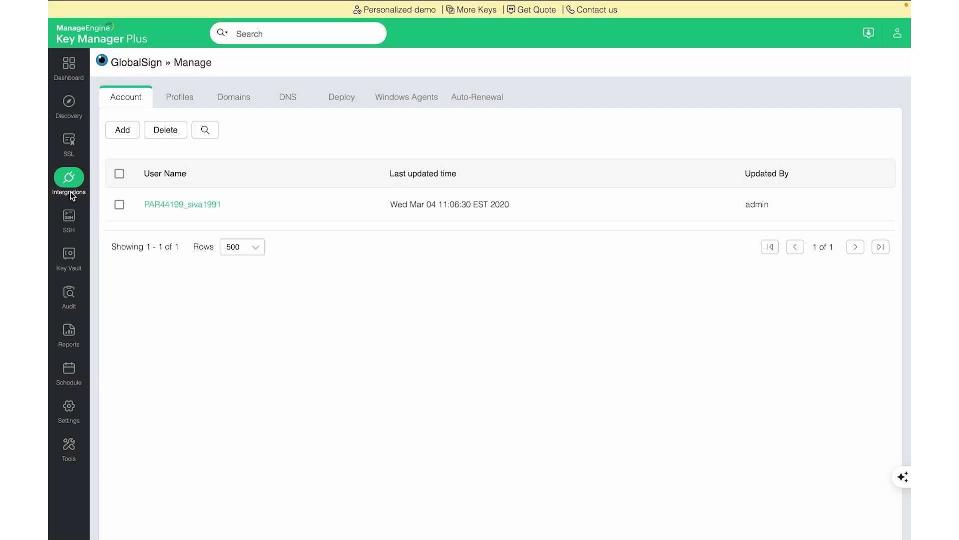
click(144, 63)
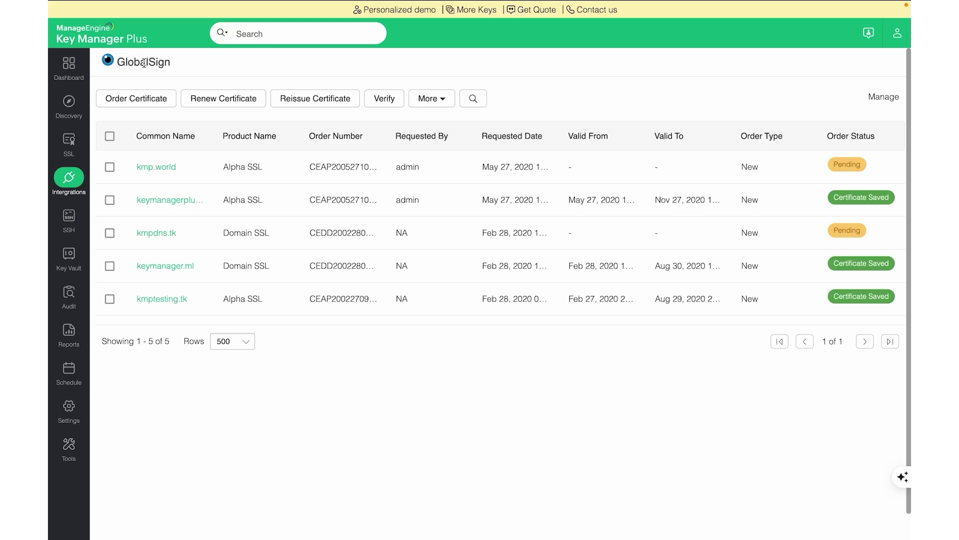
click(442, 100)
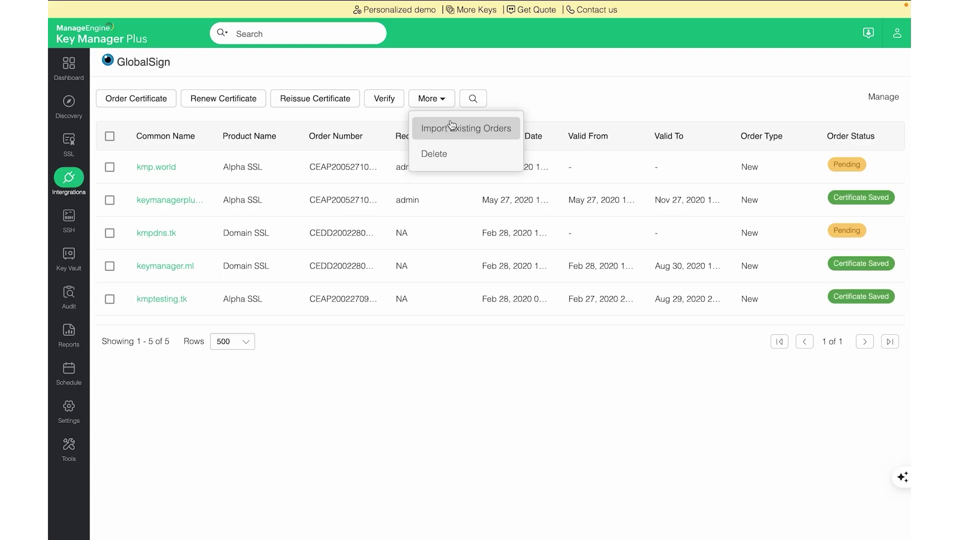
Review the available integrations and open the ACME Providers option in the SSL settings.
click(78, 184)
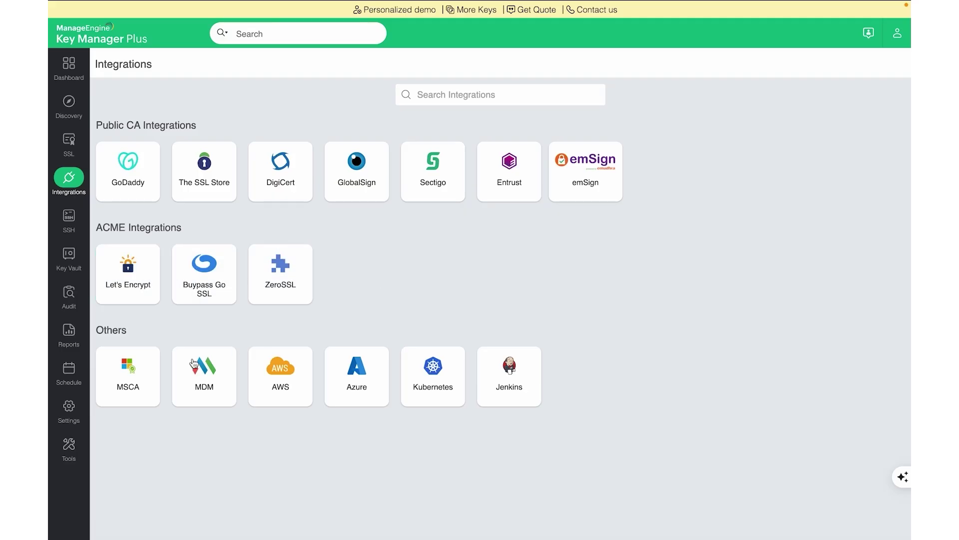
click(75, 405)
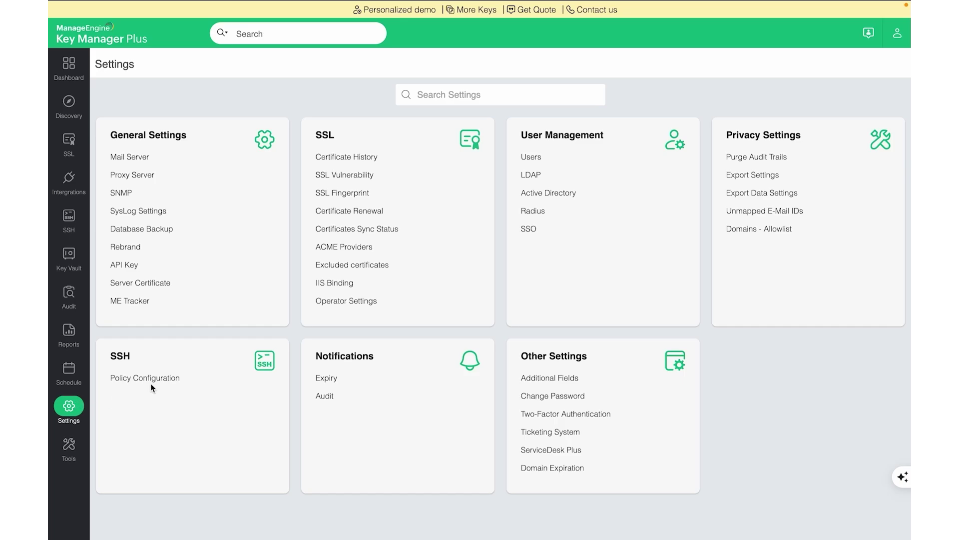
click(358, 248)
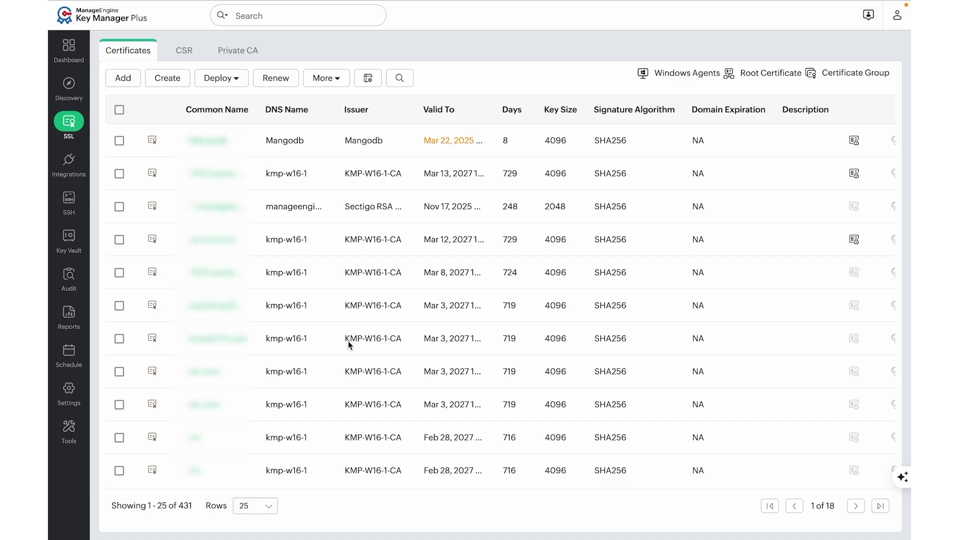
Renew the self-signed Mangodb certificate with a validity of 365 days.
click(119, 140)
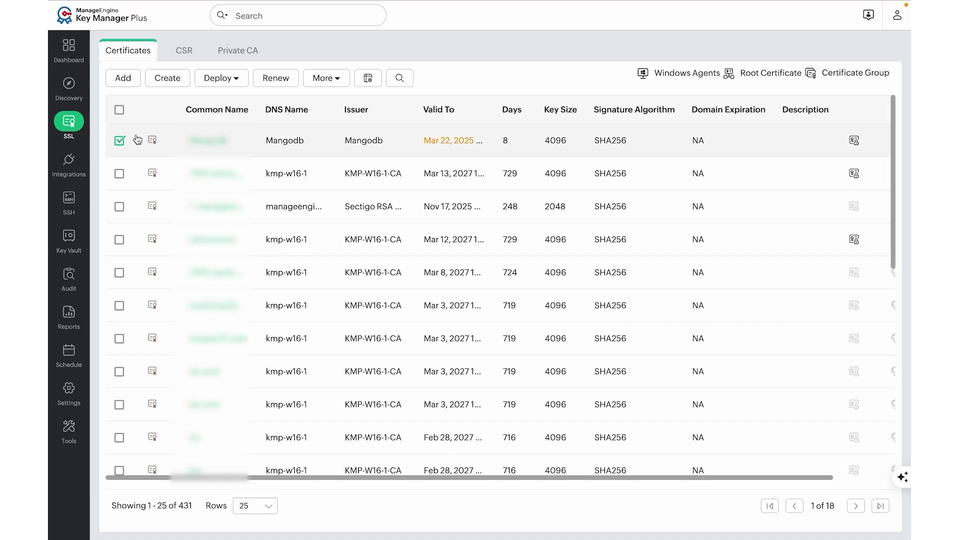
click(276, 78)
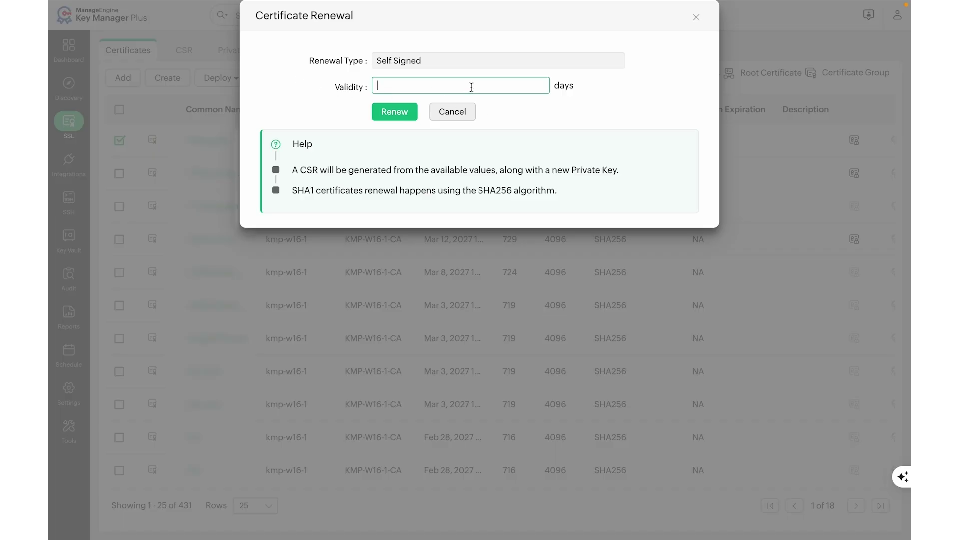
text(365)
click(394, 109)
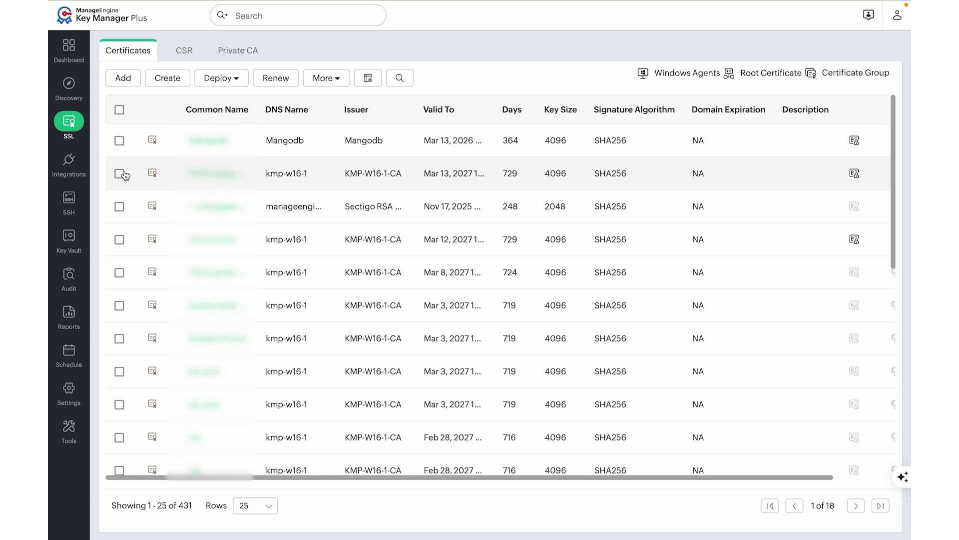
Renew the certificate issued by KMP-W16-1-CA through MSCA on server kmp-w16-1 with the Web Server template.
click(274, 78)
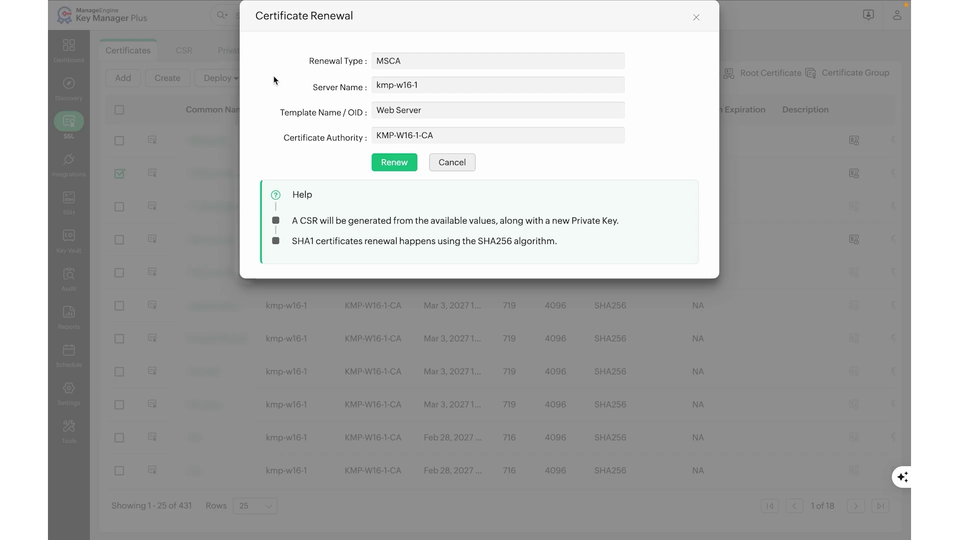
click(386, 165)
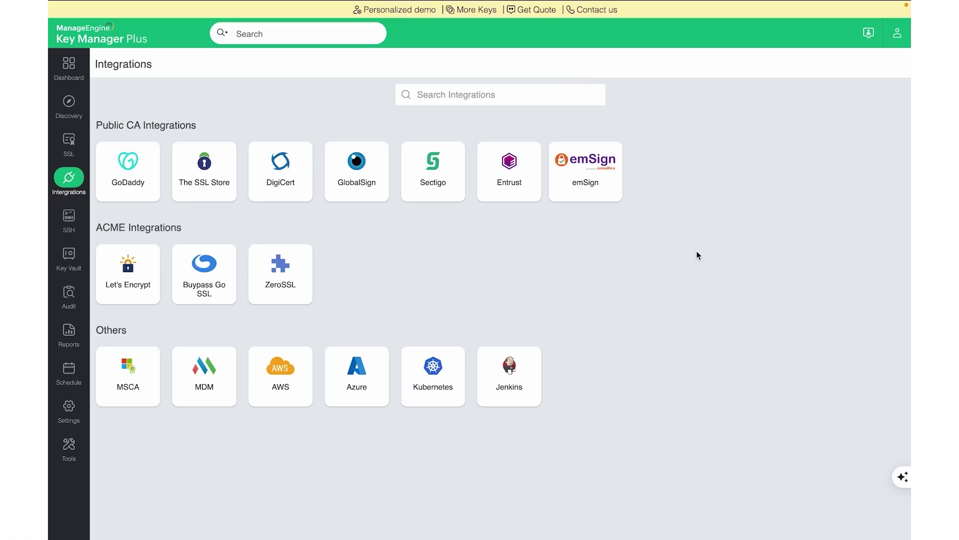
Bring up the GlobalSign renewal order form for the keymanagerplus.tk Alpha SSL certificate, and return to the orders list.
click(364, 185)
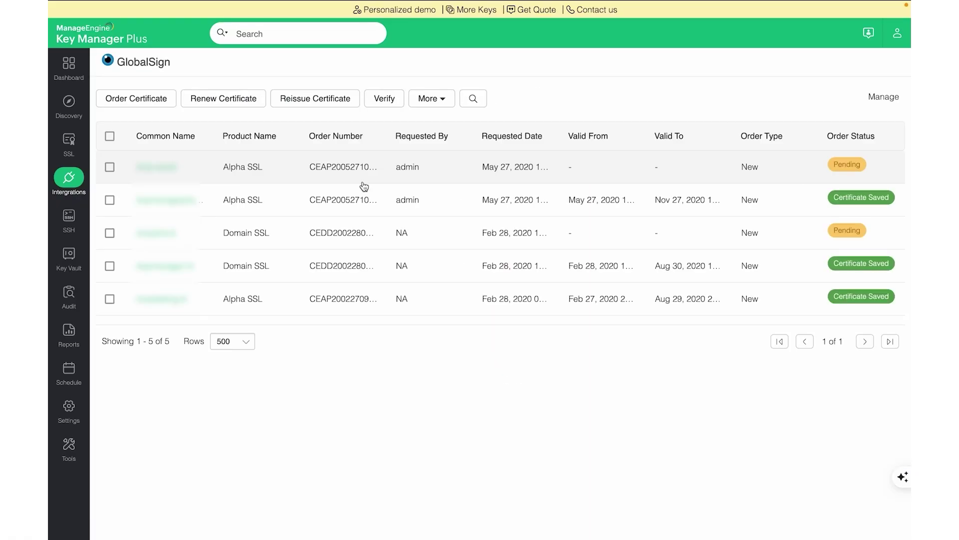
click(110, 200)
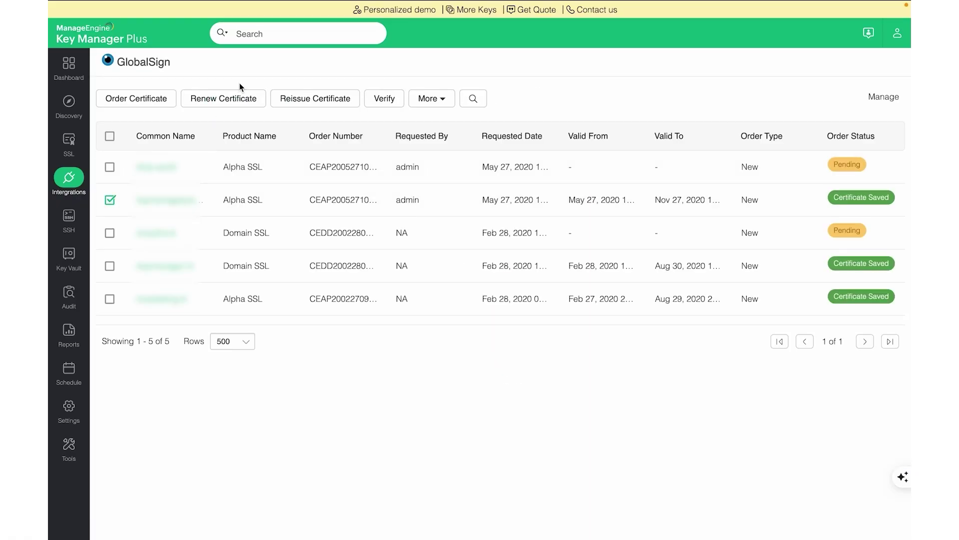
click(232, 97)
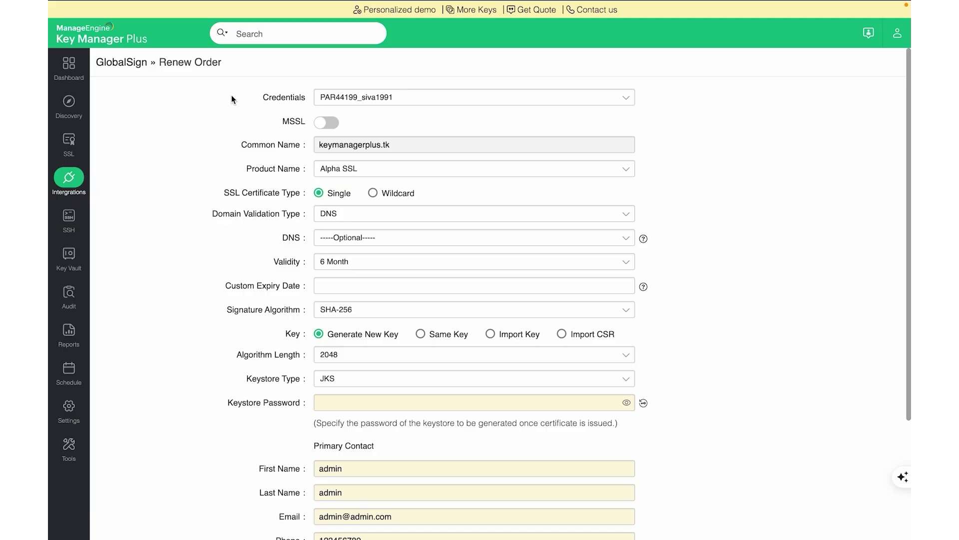
click(121, 62)
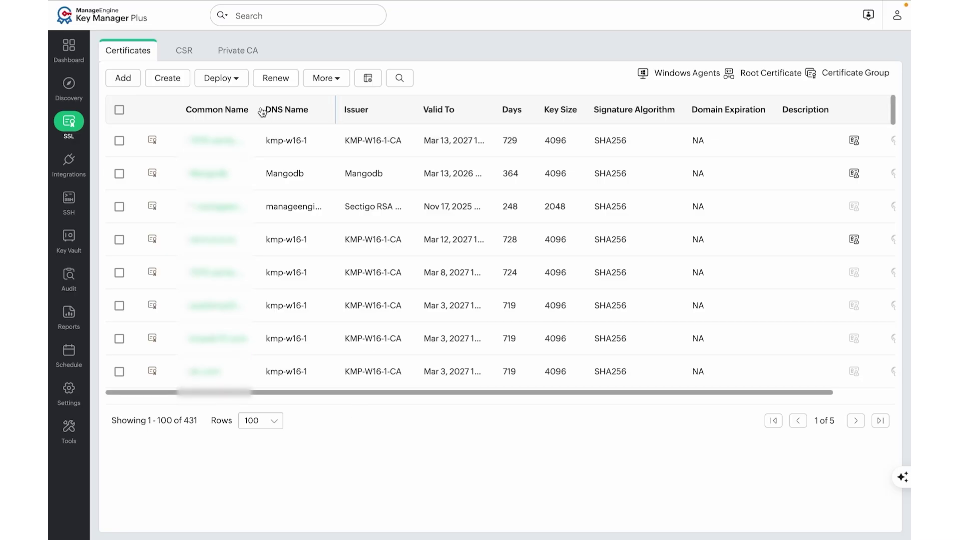
Review the Windows deployment form for the Mangodb certificate, including its file type and keystore type choices, and cancel it.
click(223, 78)
click(238, 113)
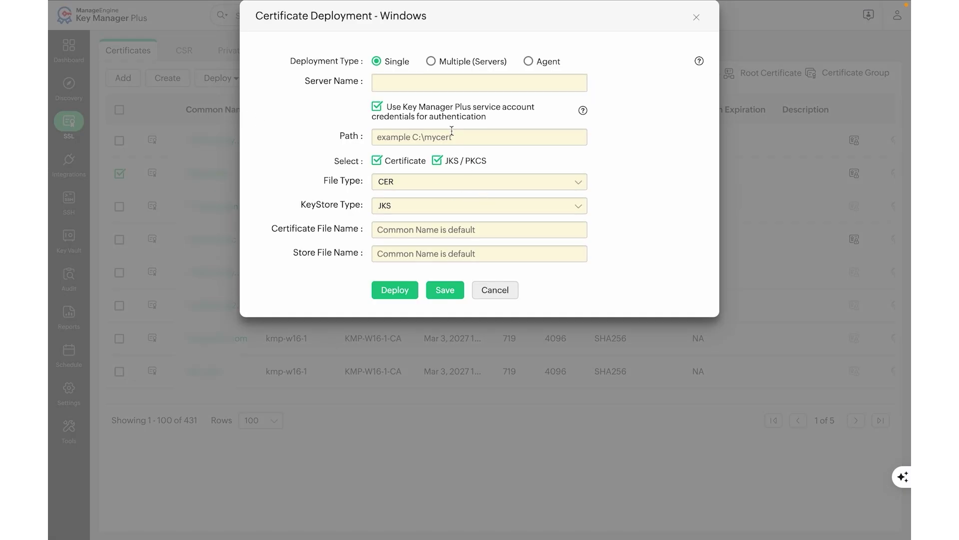
click(449, 181)
click(328, 203)
click(400, 202)
click(401, 205)
click(484, 292)
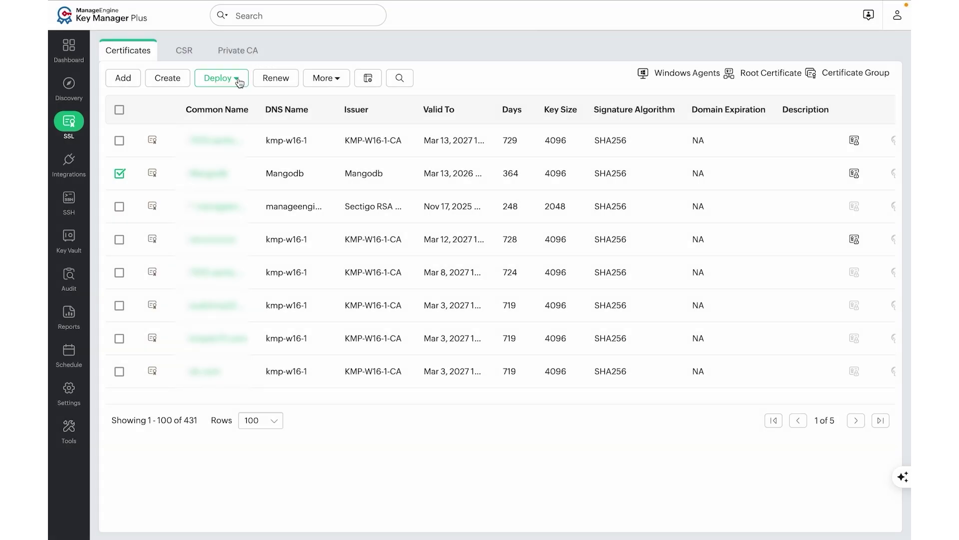
Start an IIS Binding deployment of the Mangodb certificate with server kmp-w16-1 and path c;/temp, and retrieve its sites and bindings.
click(239, 82)
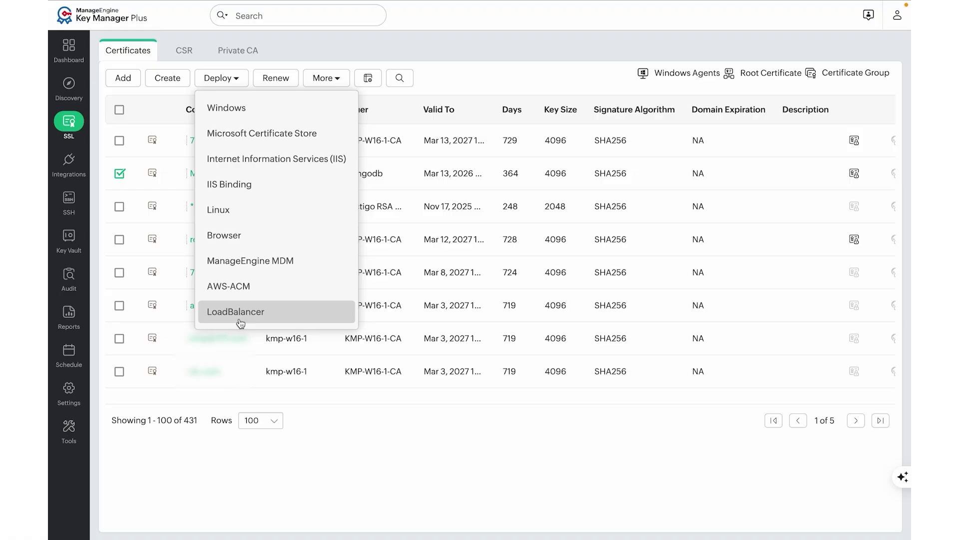
click(273, 192)
click(425, 81)
text(kmp-)
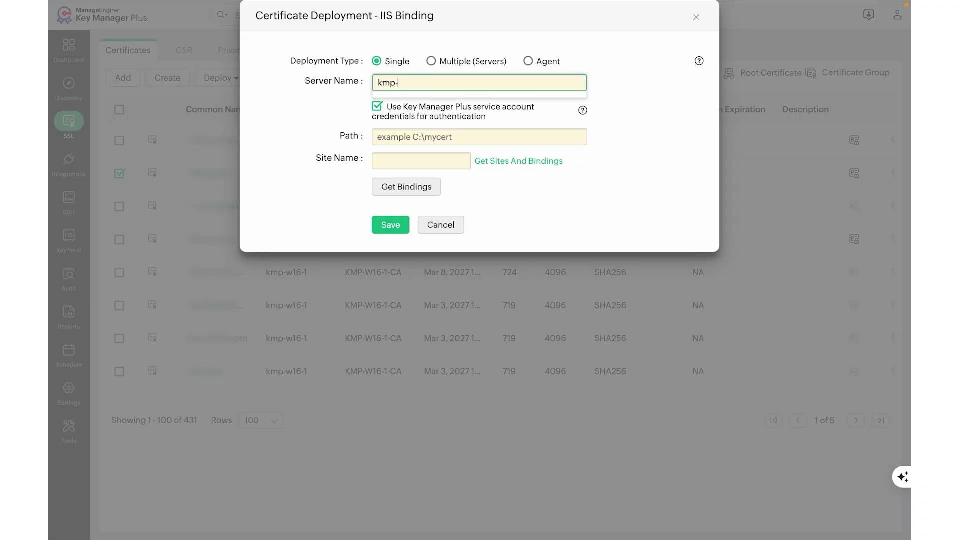
text(w16-1)
click(469, 136)
text(c;/temp)
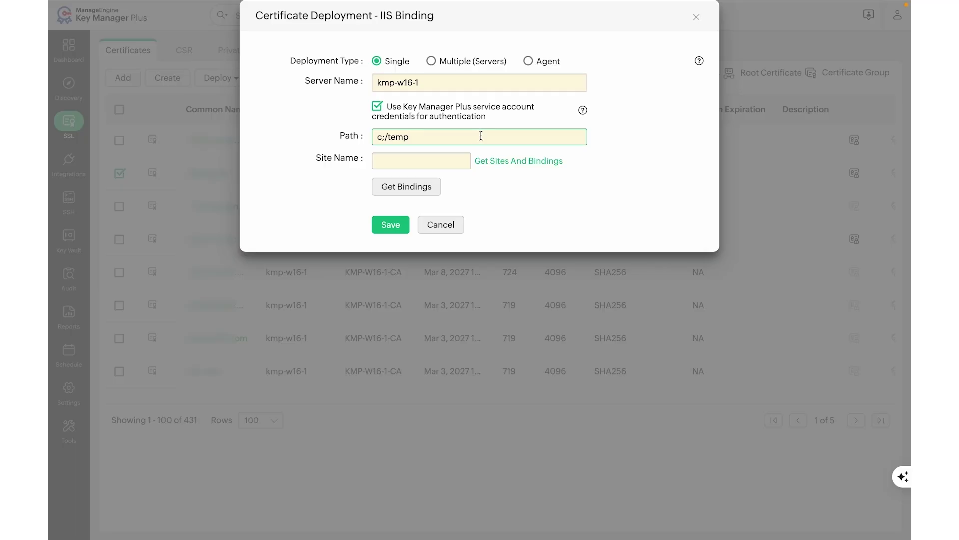
click(519, 162)
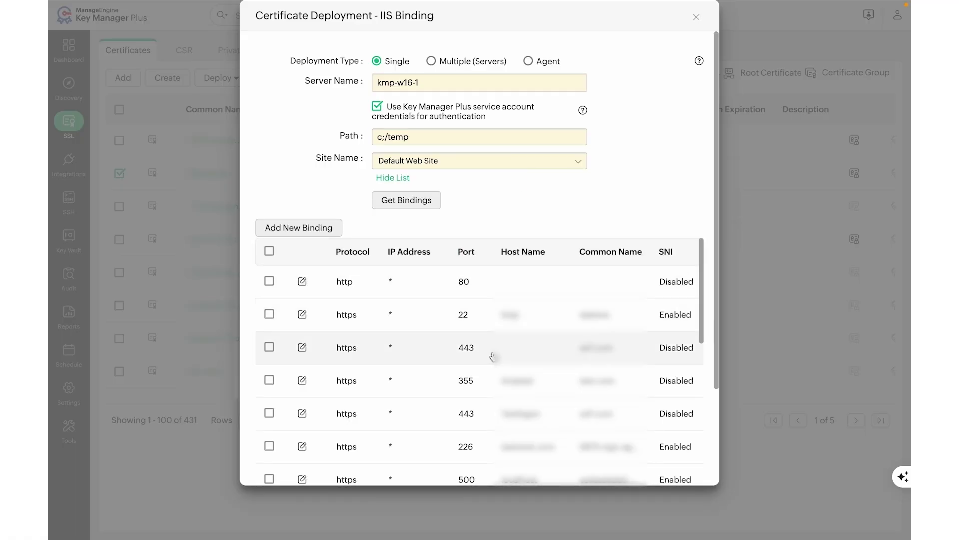
Update the localhost https binding on port 500 of Default Web Site with the Mangodb certificate and site restart enabled.
scroll(494, 357, down, 5)
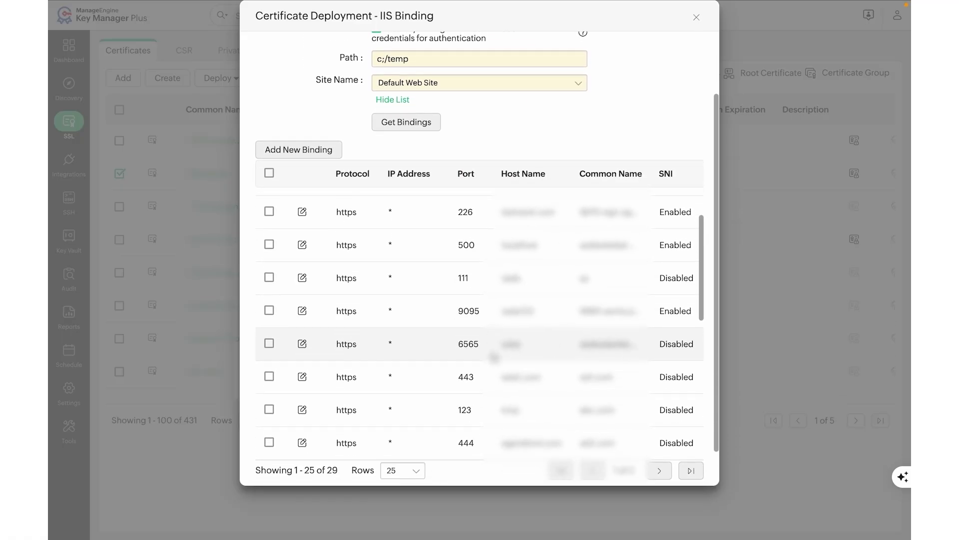
click(302, 245)
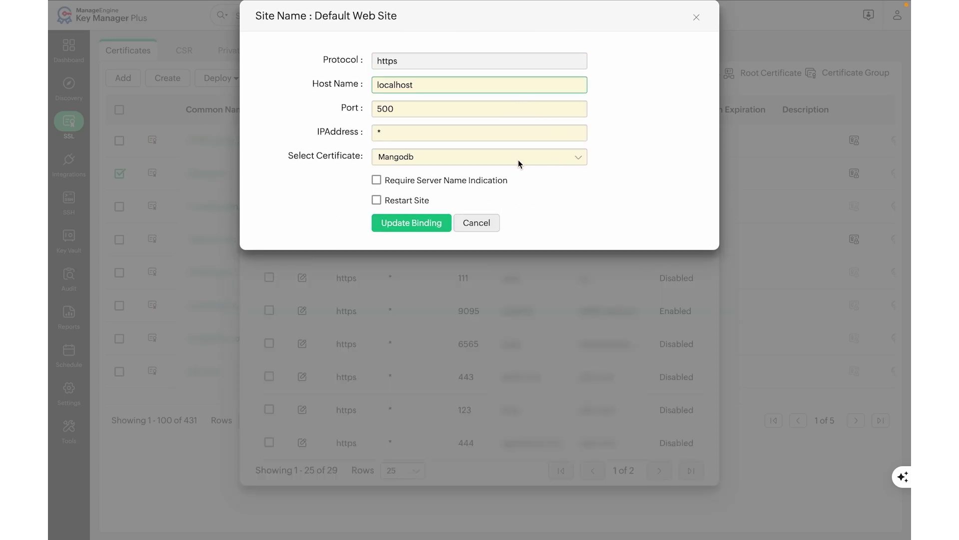
click(415, 202)
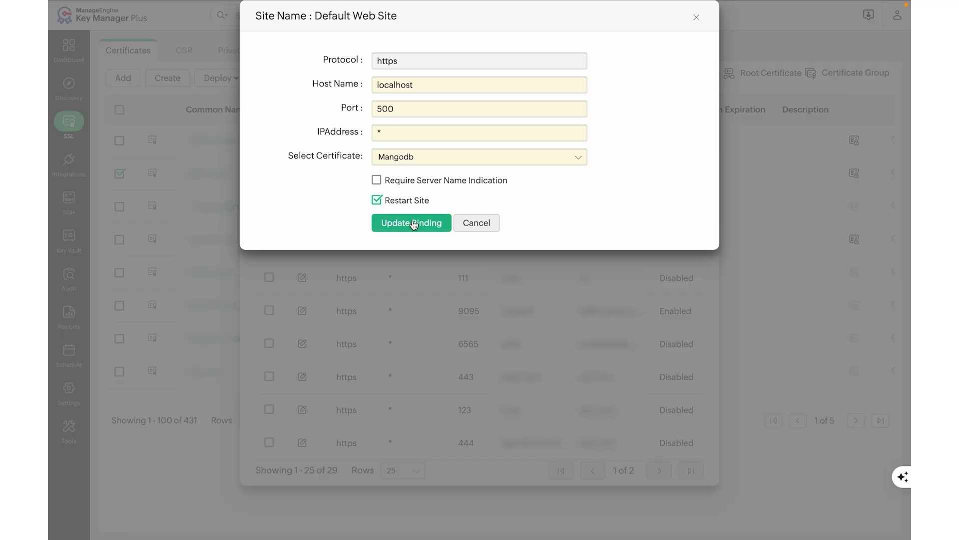
click(413, 223)
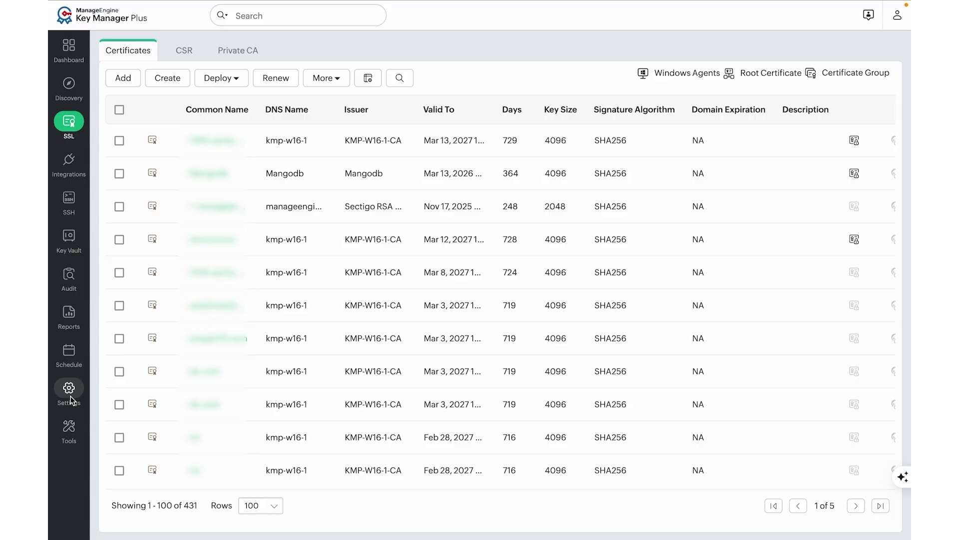
Enable automatic certificate renewal for Microsoft Certificate Authority, MSCA using Agent, Self Signed and Private CA, and save the settings.
click(71, 399)
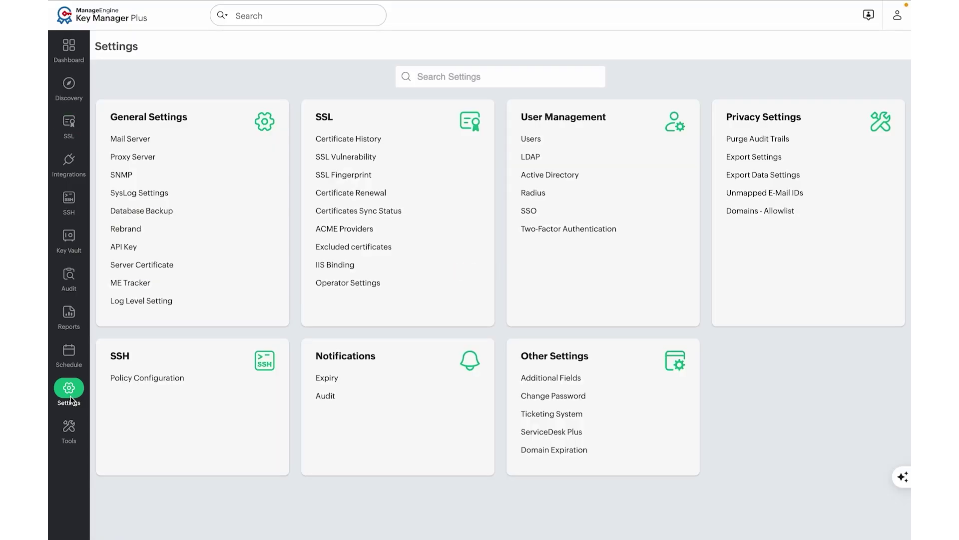
click(340, 195)
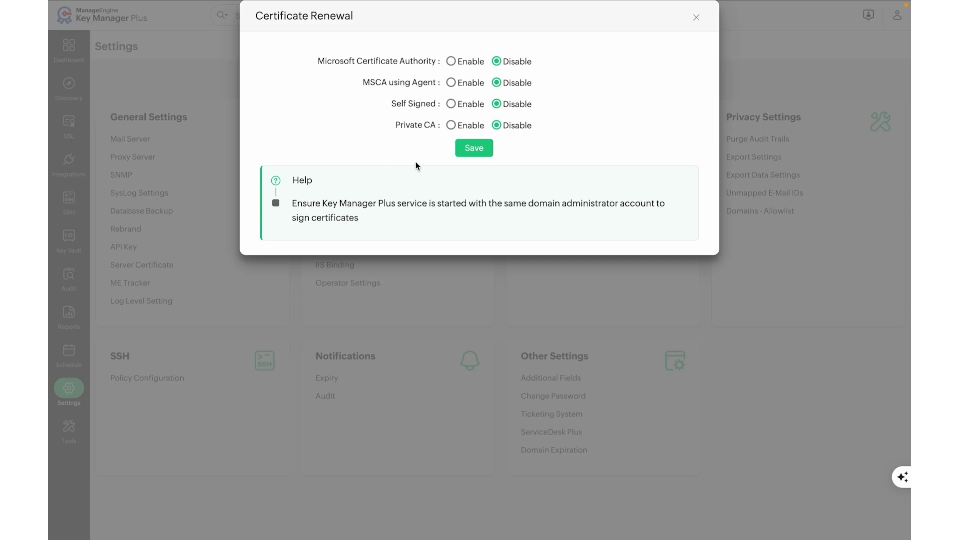
click(451, 61)
click(461, 82)
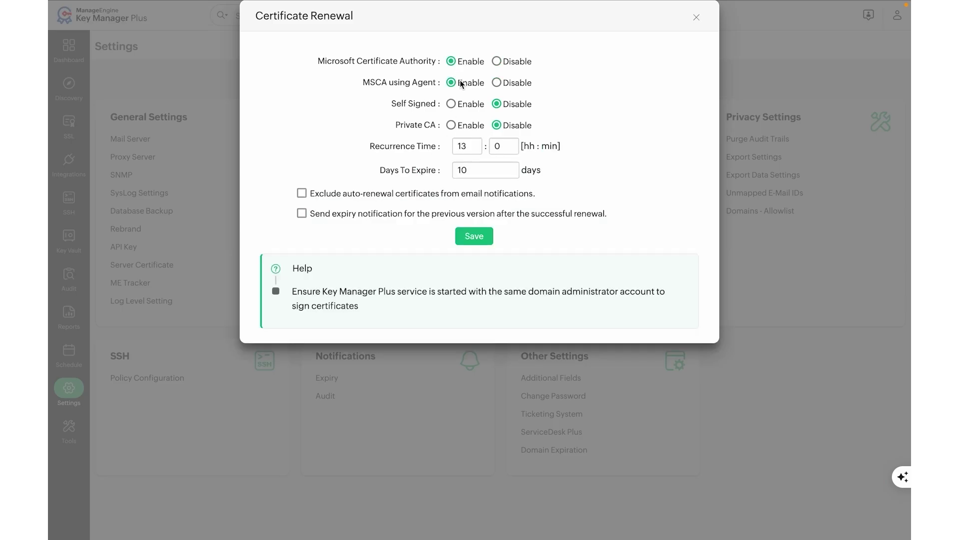
click(463, 105)
click(464, 128)
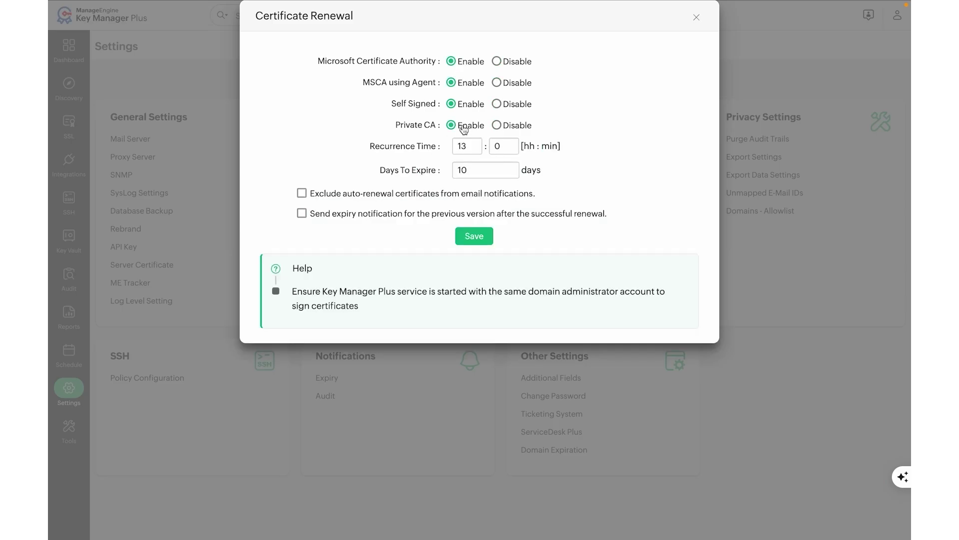
click(484, 237)
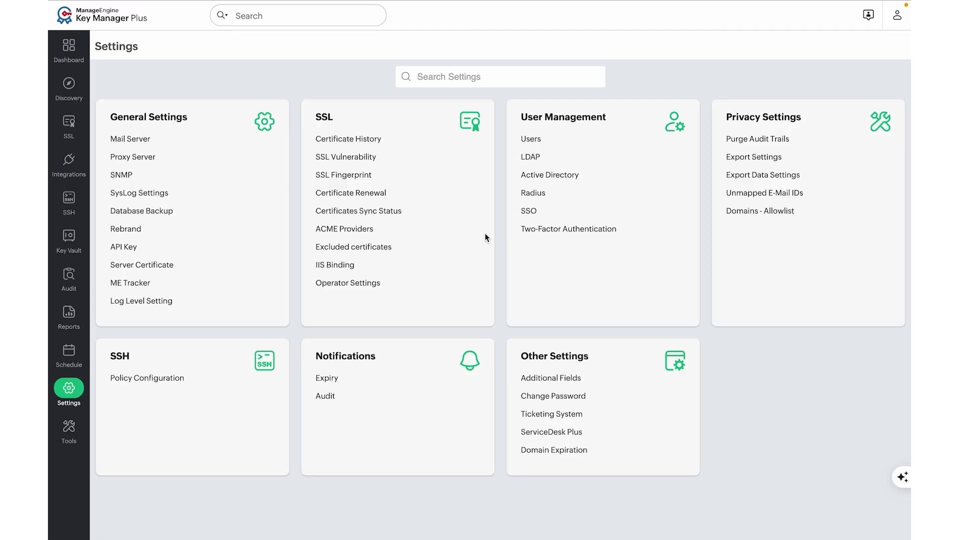
Edit the Mangodb certificate to enable Deploy Certificate on Auto Renewal, and save it.
click(65, 129)
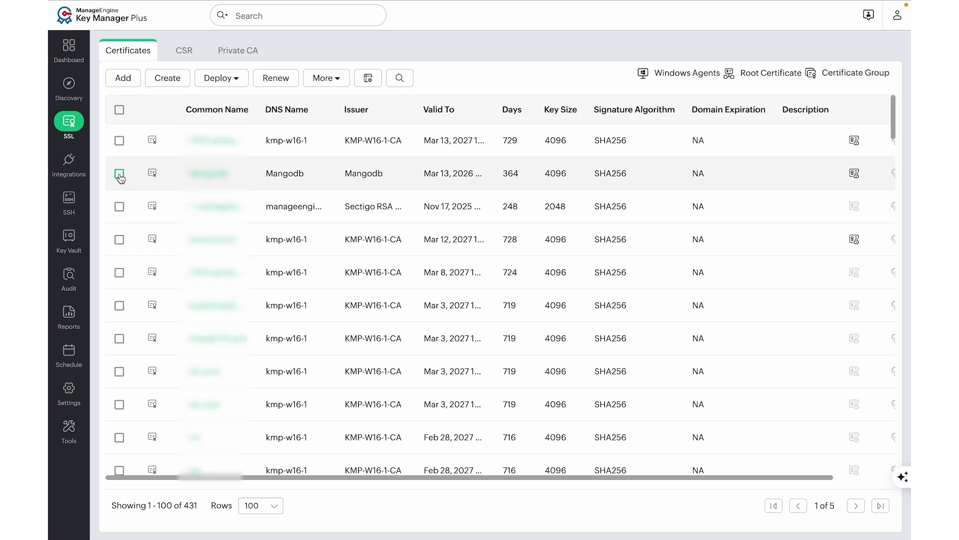
click(327, 79)
click(342, 107)
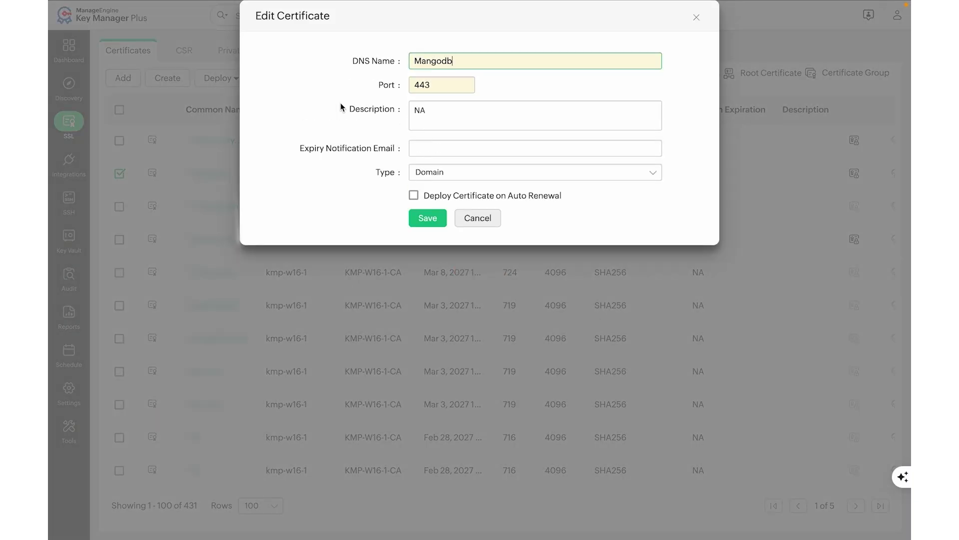
click(453, 196)
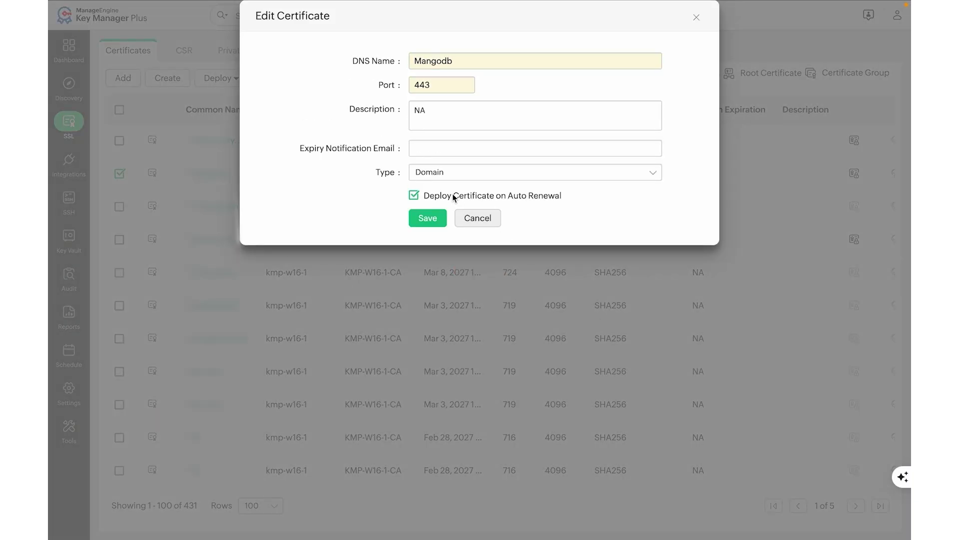
click(433, 220)
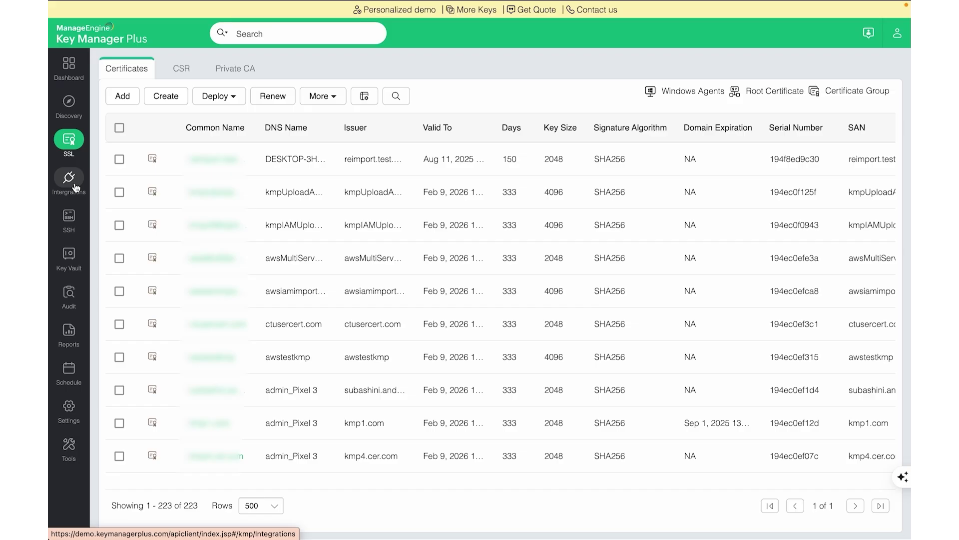
Enable auto-renewal in the GlobalSign integration, add the keymanagerplus.tk and keymanager.ml orders to the selected certificates, and save.
click(75, 187)
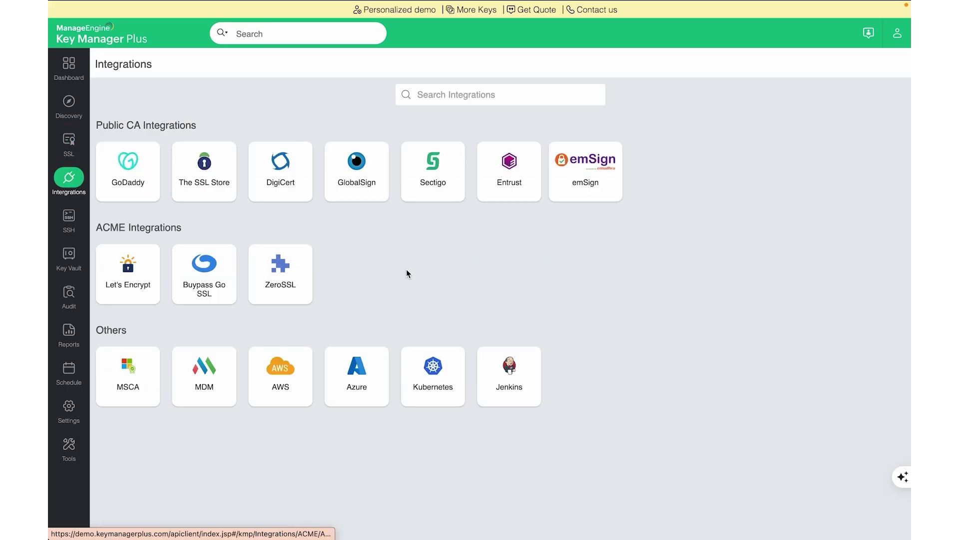
click(359, 186)
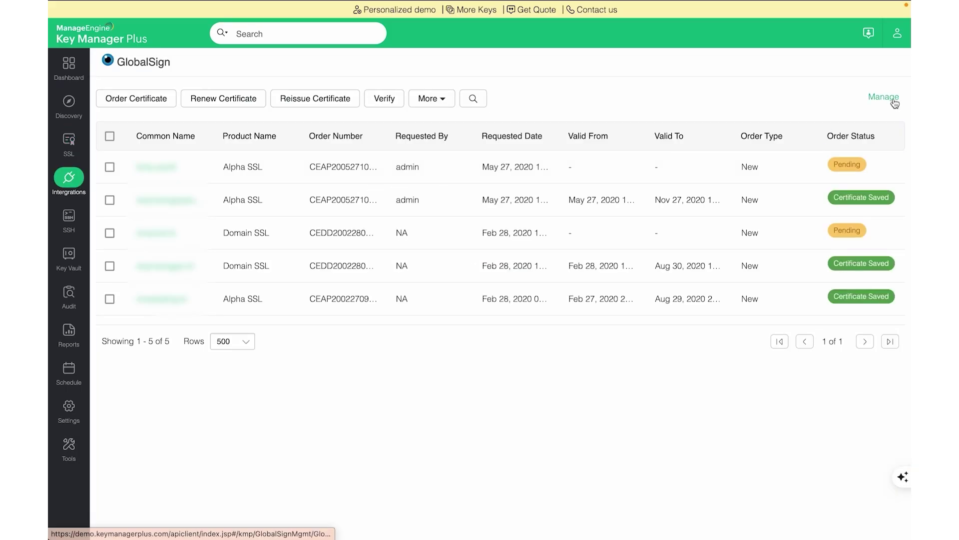
click(894, 98)
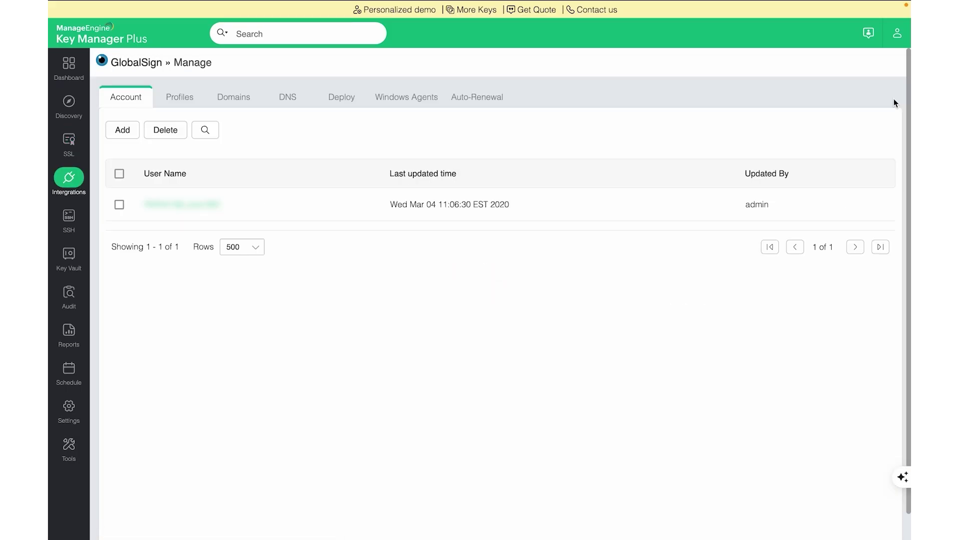
click(472, 103)
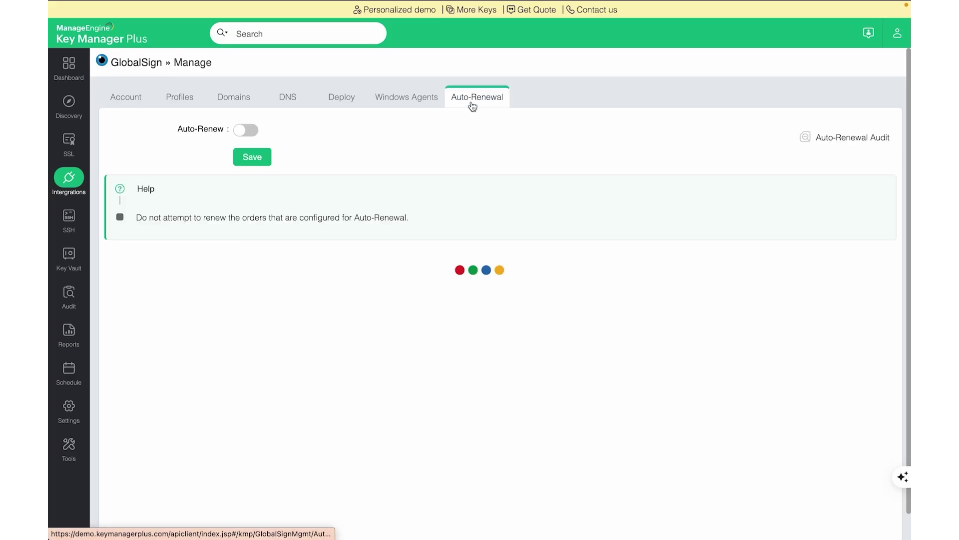
click(246, 130)
drag(348, 199, 349, 210)
click(465, 210)
drag(262, 152, 232, 152)
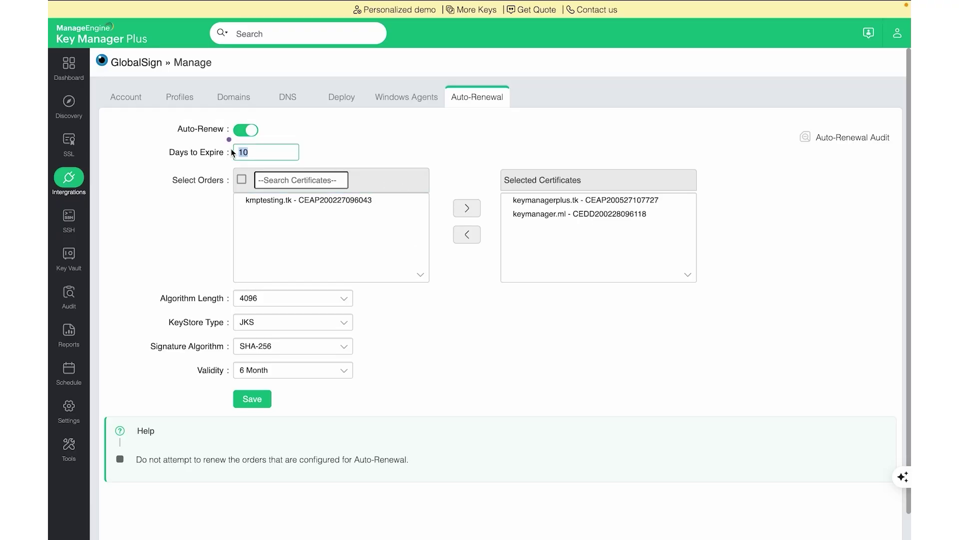
click(252, 399)
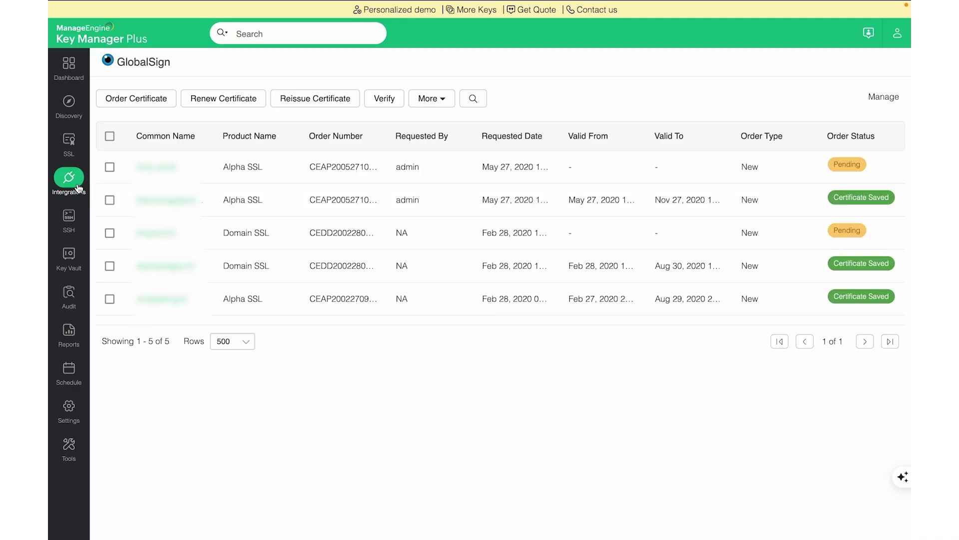
Return to the integrations overview and open the MSCA integration.
click(77, 188)
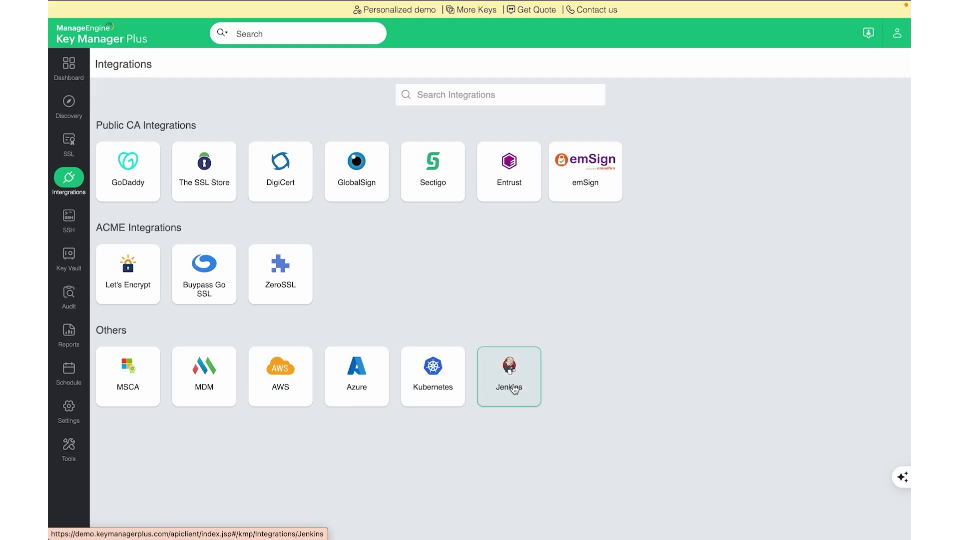
click(132, 386)
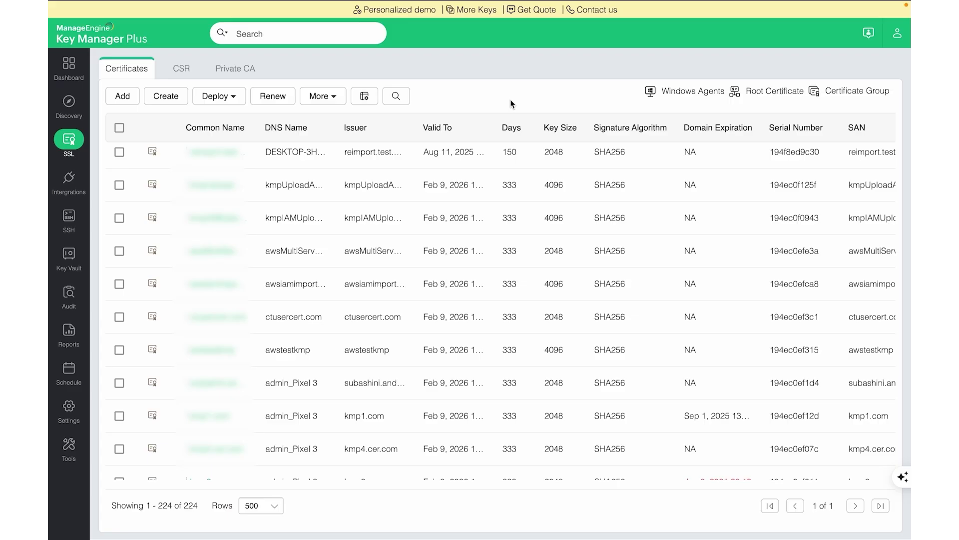
Start a new SSL certificate from the My template, enable root certificate generation, and show the advanced options.
click(167, 96)
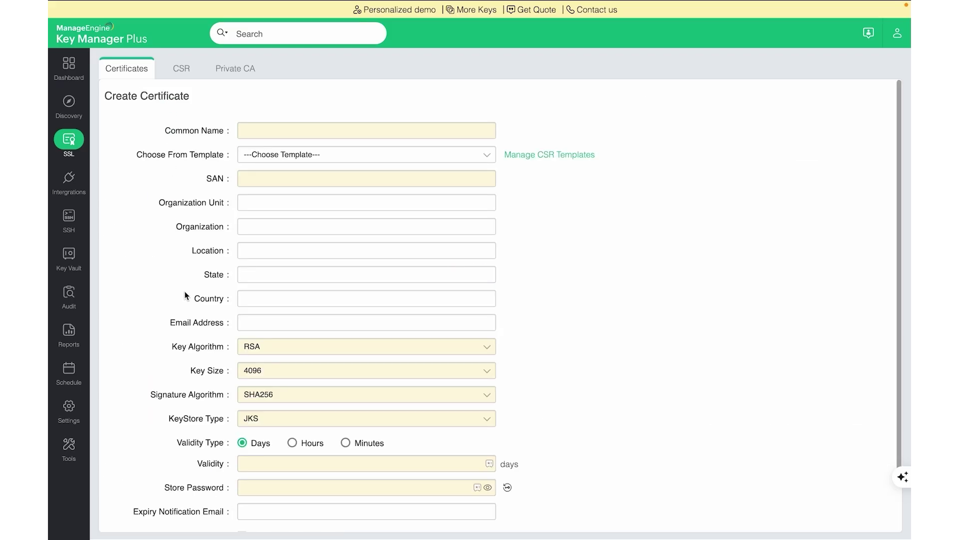
click(323, 155)
click(321, 166)
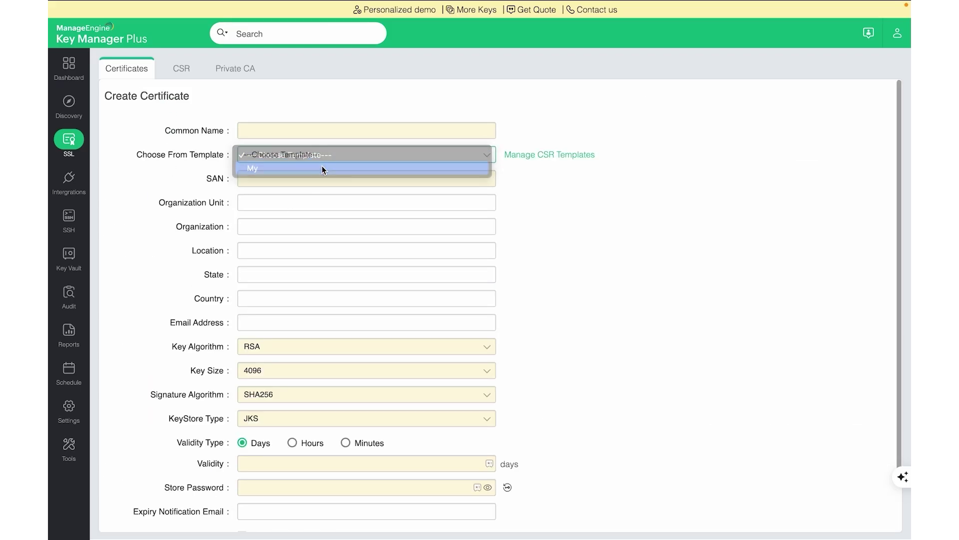
scroll(571, 253, down, 2)
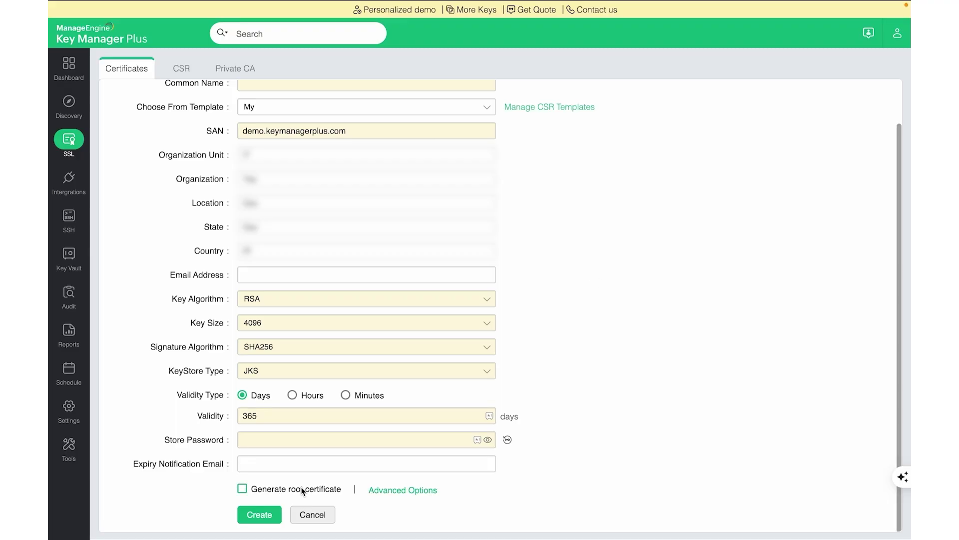
click(396, 490)
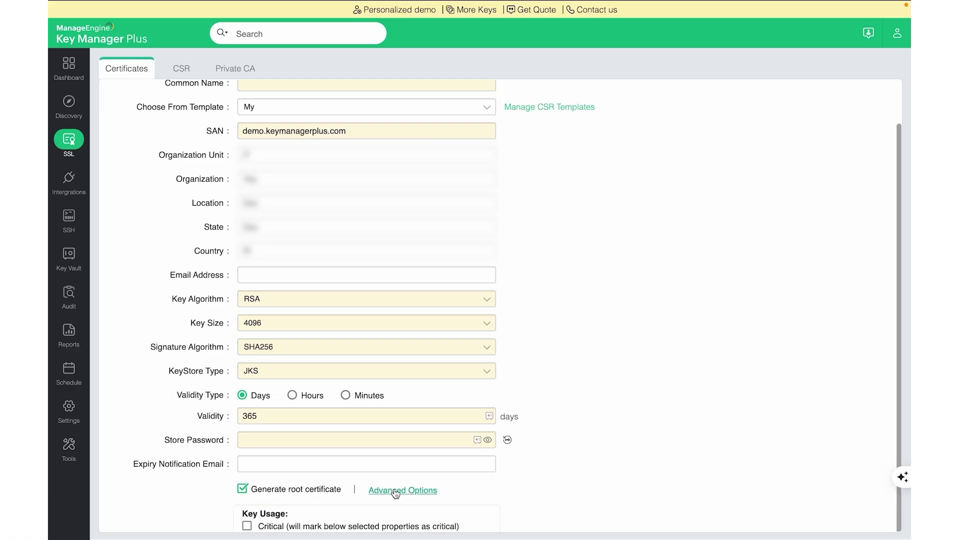
Select Code Signing, Timestamping and OCSP Signing as the new certificate's extended key usages.
scroll(600, 447, down, 5)
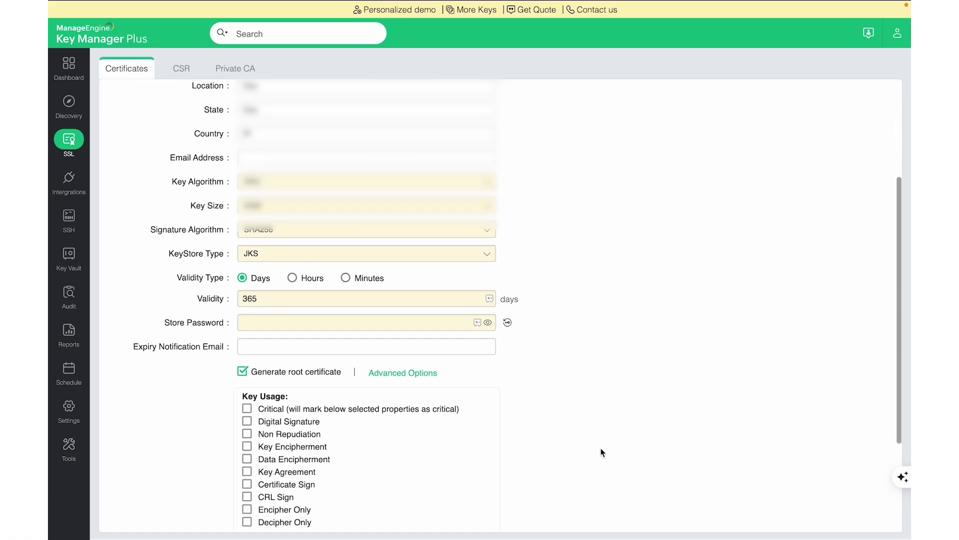
scroll(601, 447, down, 2)
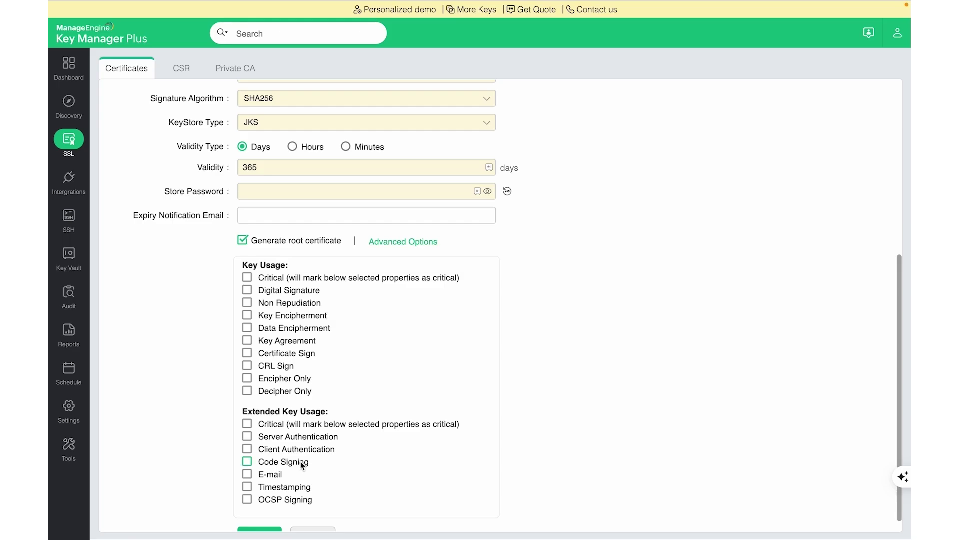
click(289, 488)
click(294, 502)
scroll(294, 501, down, 1)
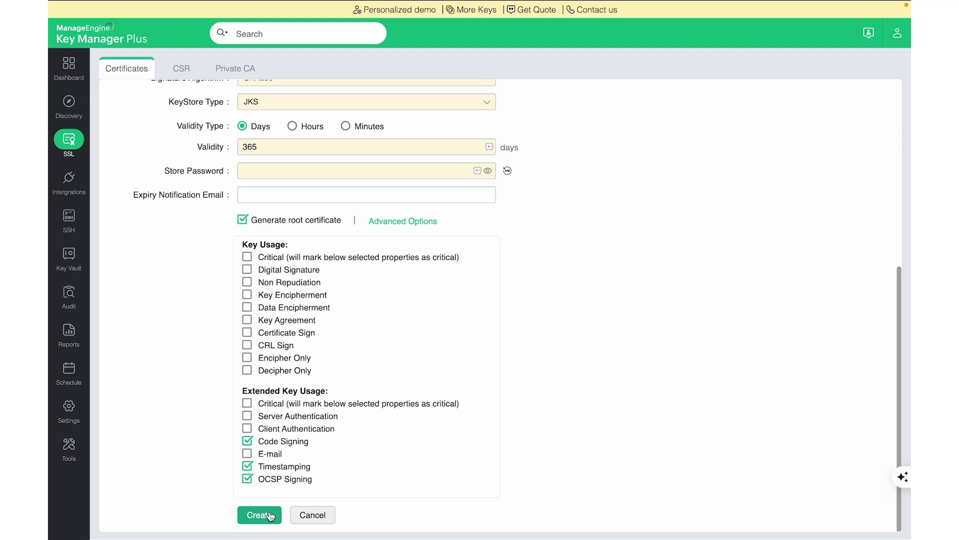
Examine the CSR creation form, and view the signing options for the first CSR in the list.
click(180, 70)
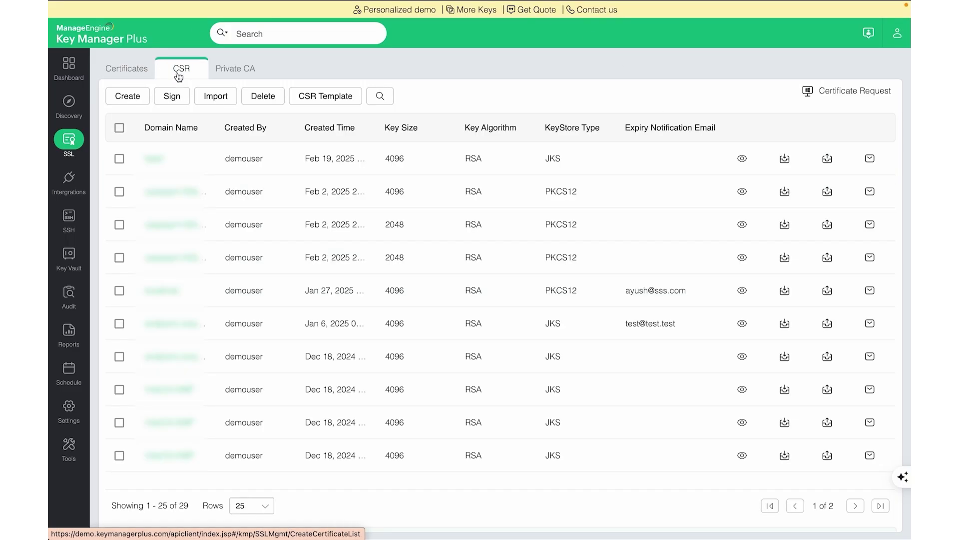
click(129, 96)
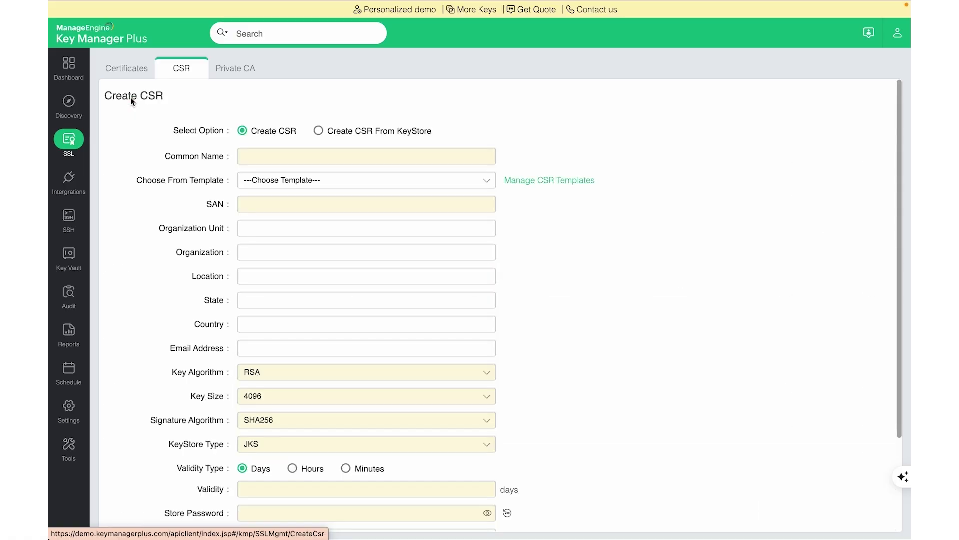
click(173, 75)
click(120, 159)
click(171, 96)
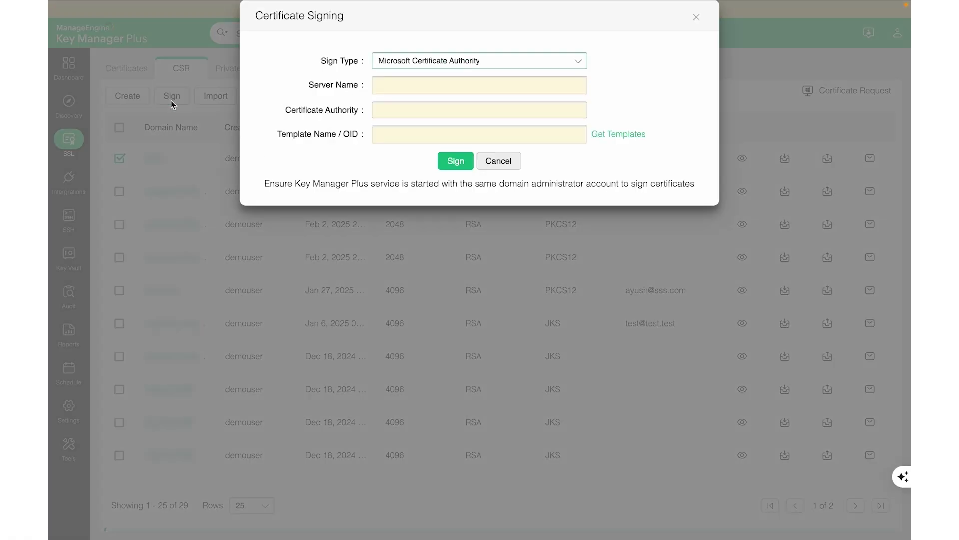
click(695, 18)
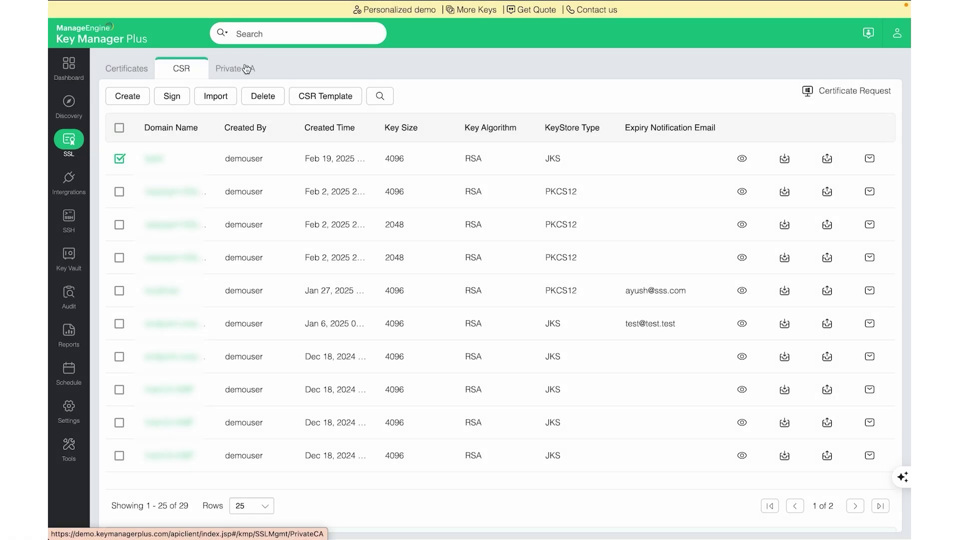
View the Private CA certificates and examine the form for creating a root certificate.
click(246, 69)
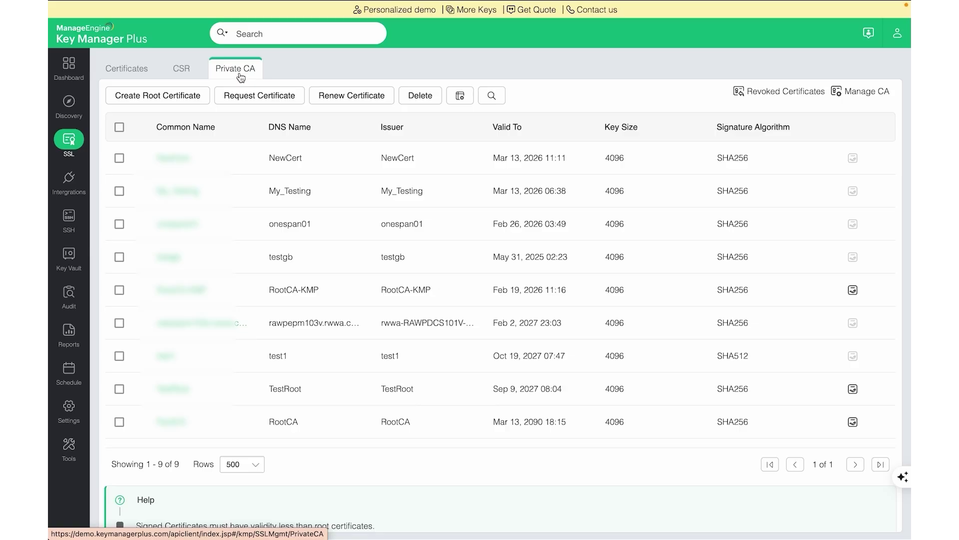
click(187, 97)
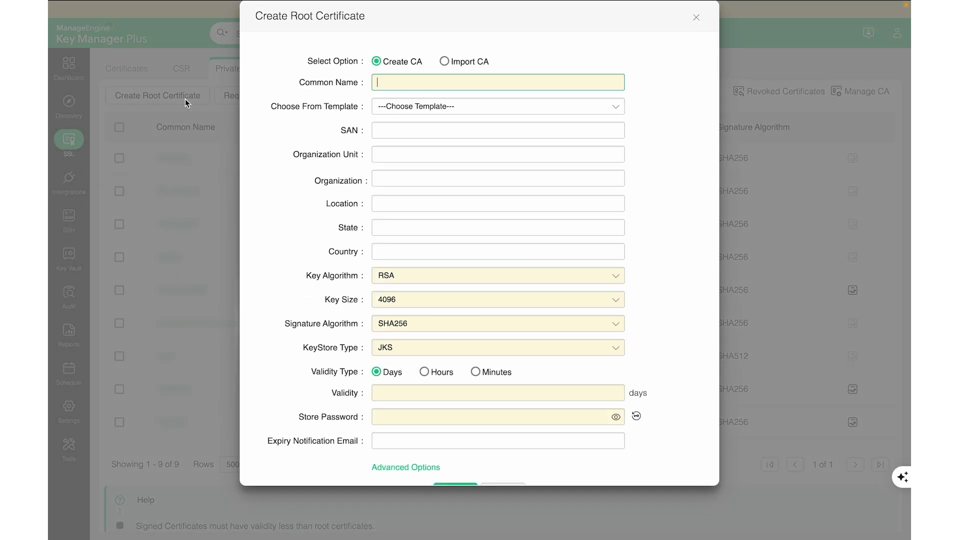
click(697, 17)
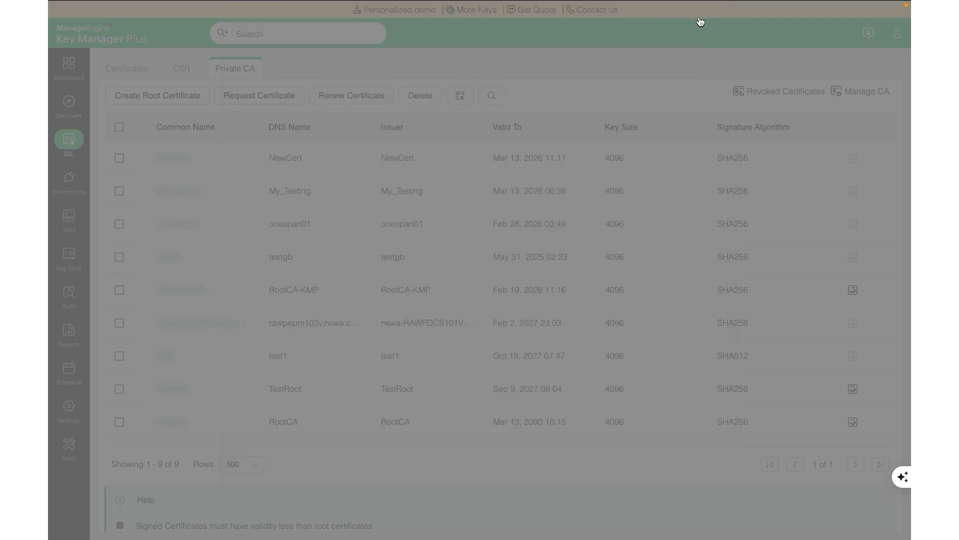
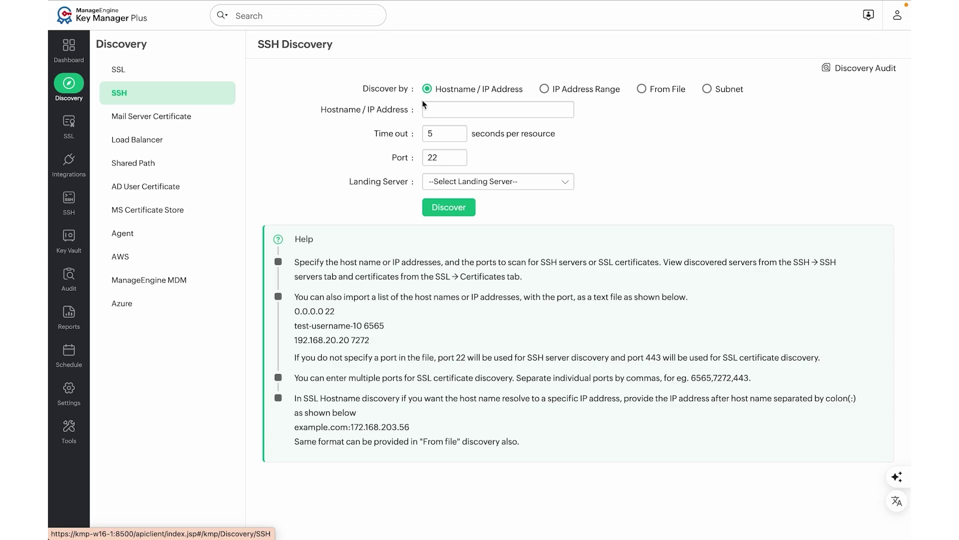
Enter kmp-u20 as the SSH discovery host, review the IP range, subnet and file options, and start discovery by hostname.
click(437, 107)
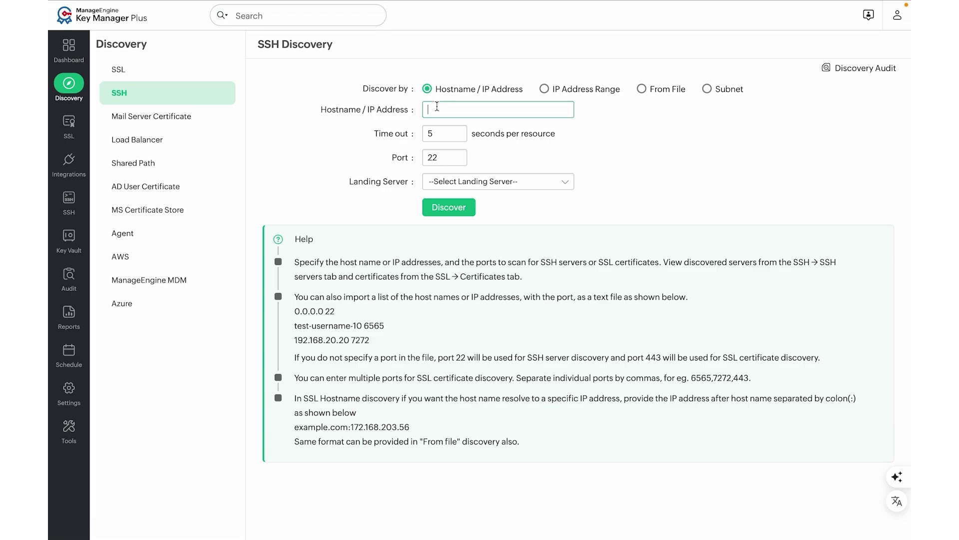
text(kmp-u20)
click(600, 98)
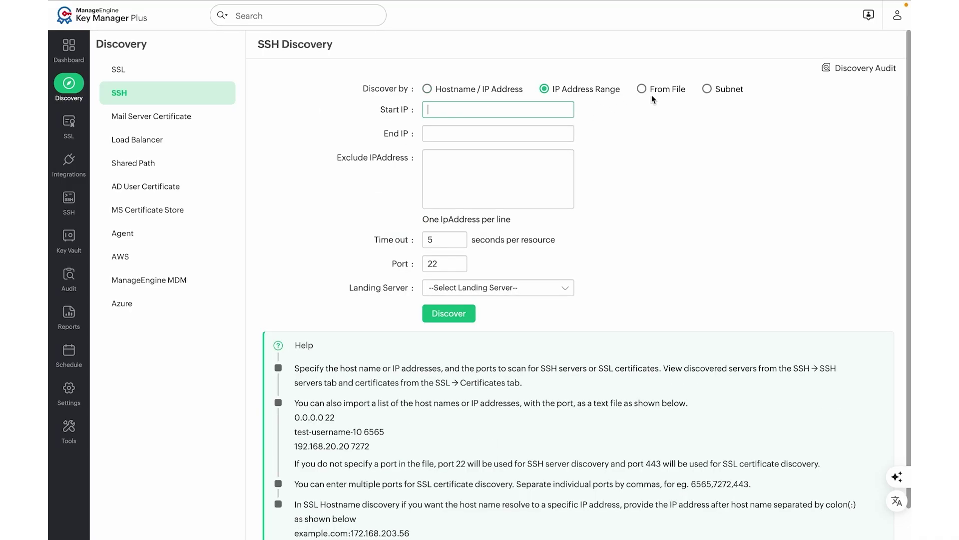
click(726, 95)
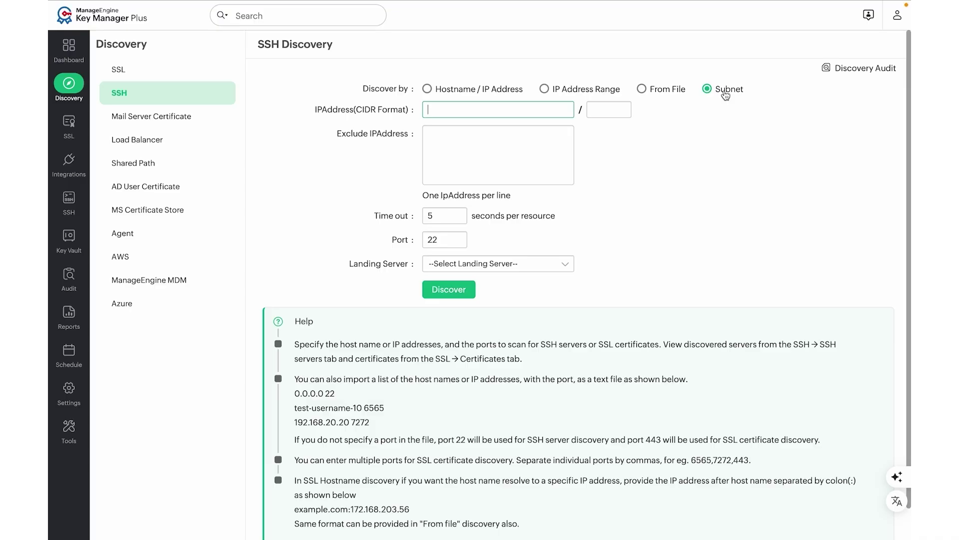
click(665, 94)
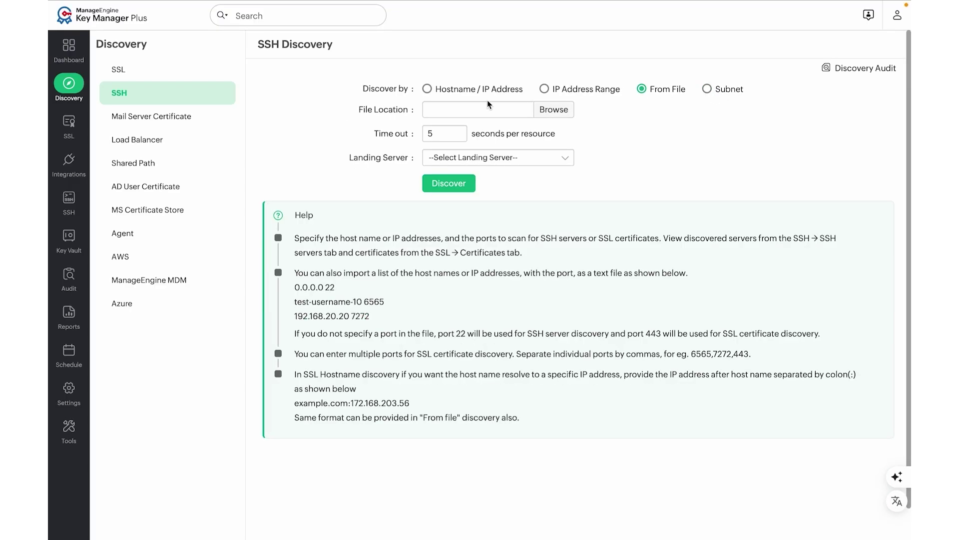
click(469, 90)
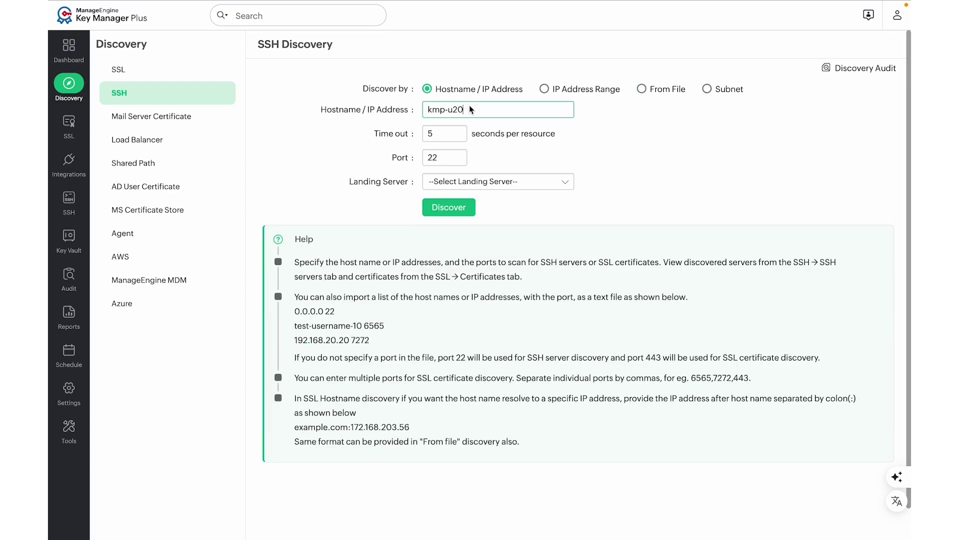
click(454, 210)
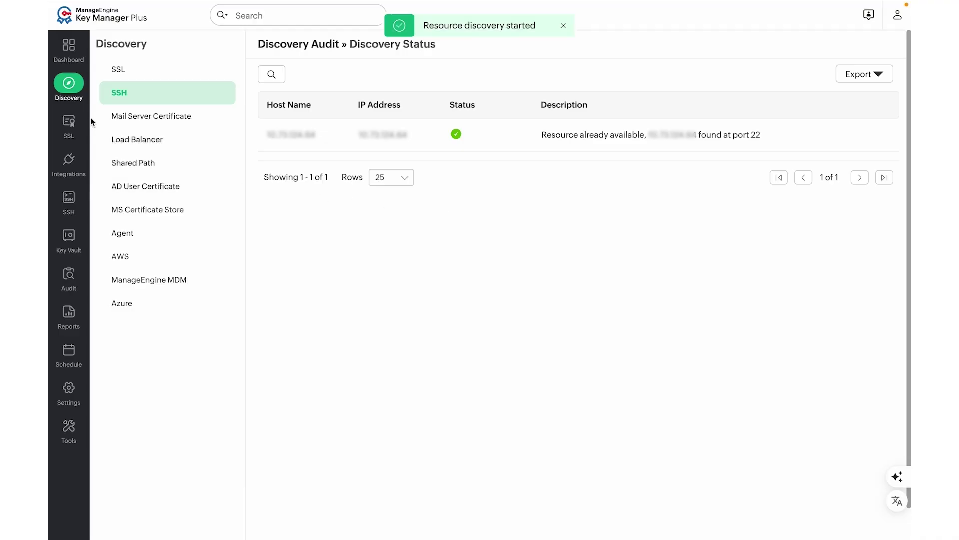
Save password credentials for the discovered SSH server, with login name administrator and the account's login password.
click(70, 200)
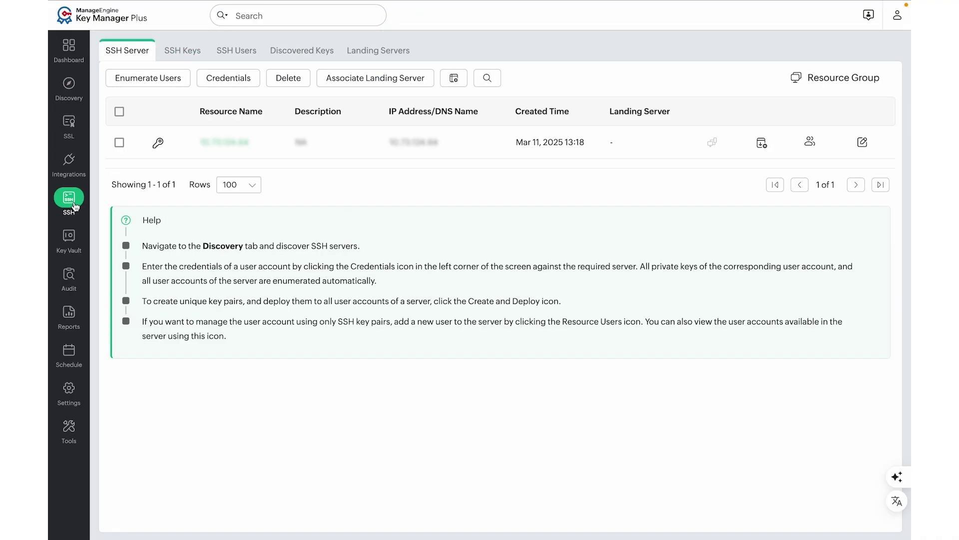
click(158, 143)
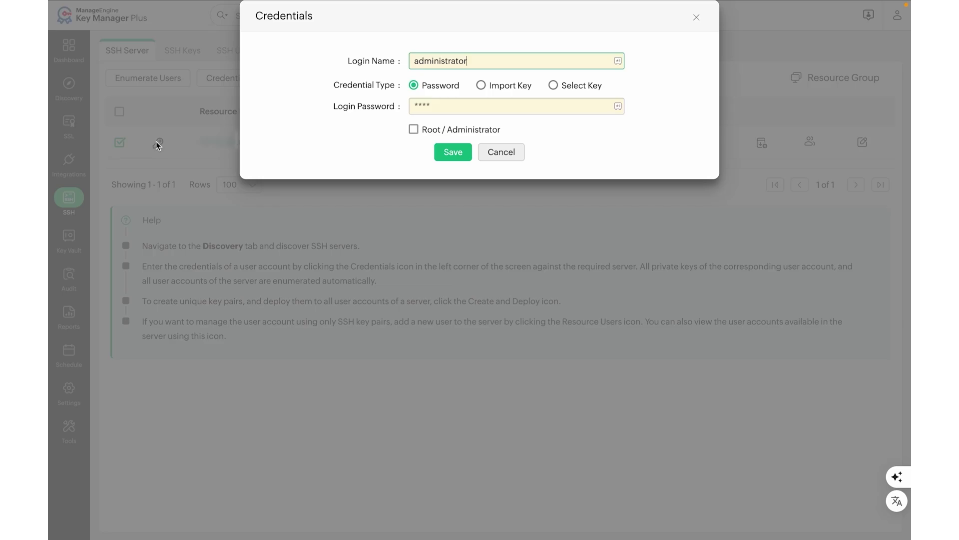
click(431, 106)
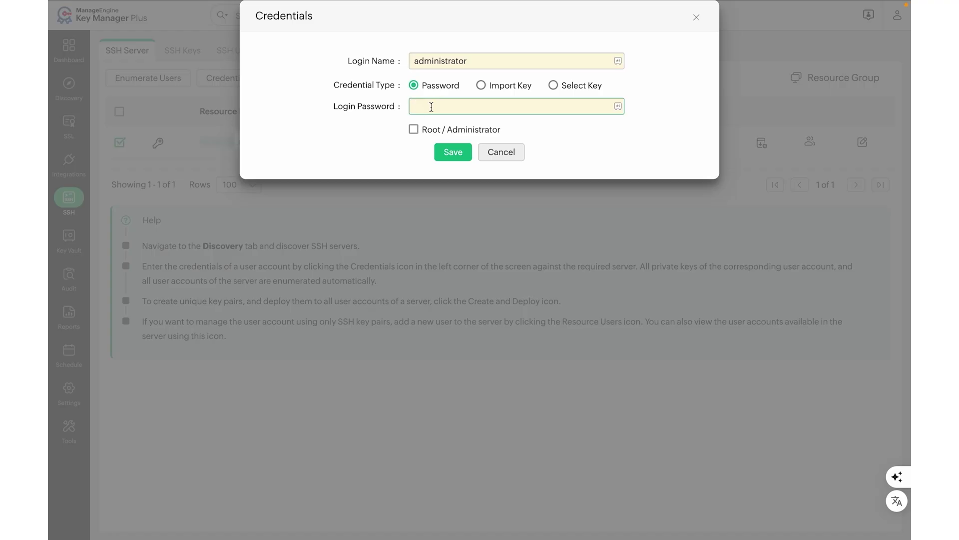
text(*******)
click(457, 150)
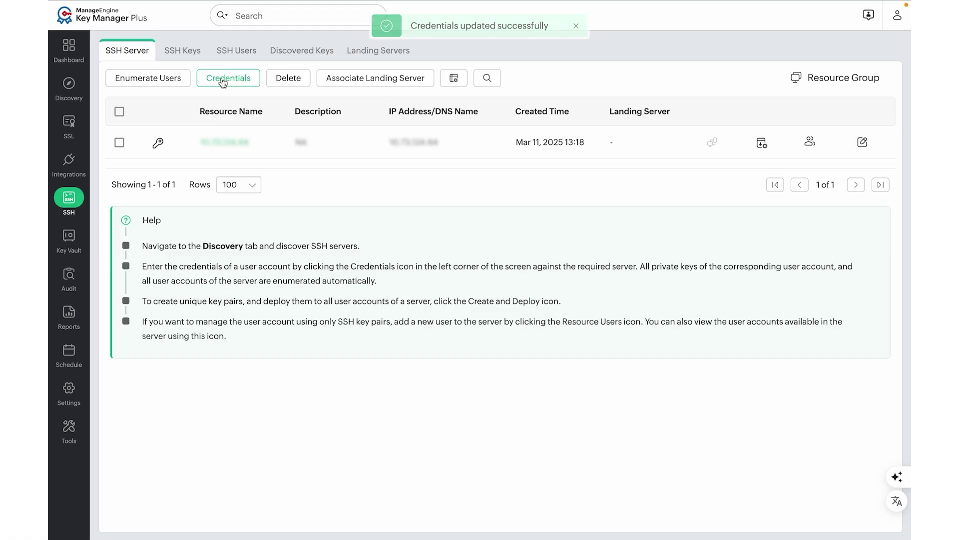
Select the SSH key test and examine the public key association options, including the server's user accounts, without associating it.
click(191, 51)
click(120, 140)
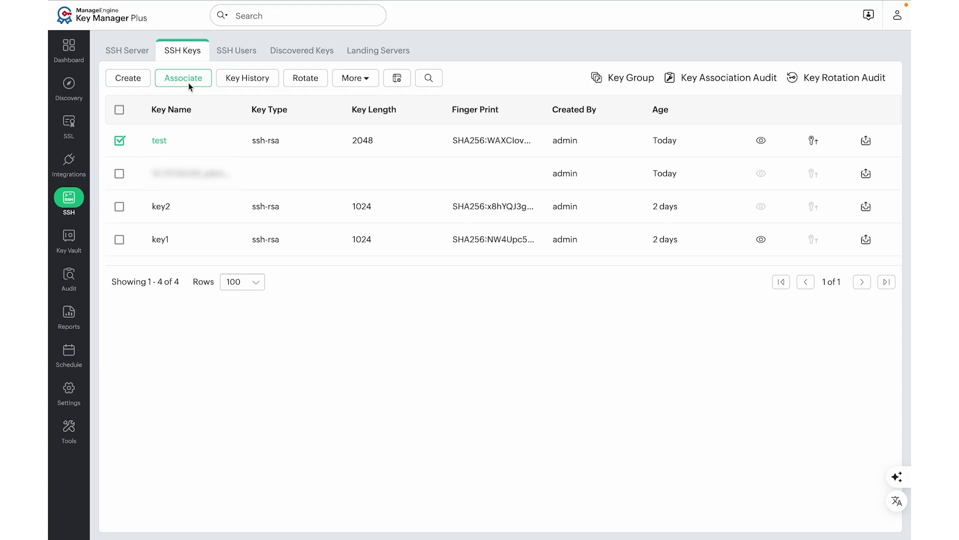
click(187, 80)
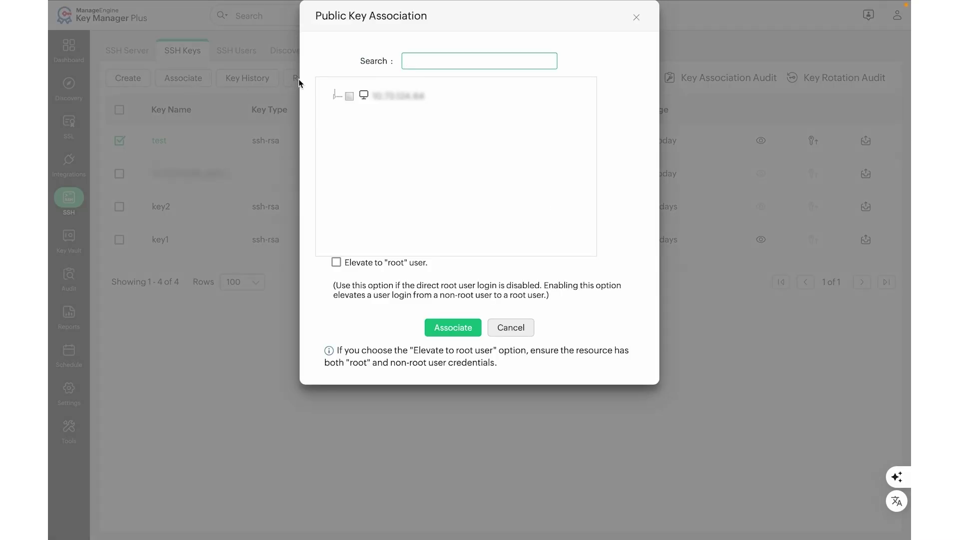
click(336, 96)
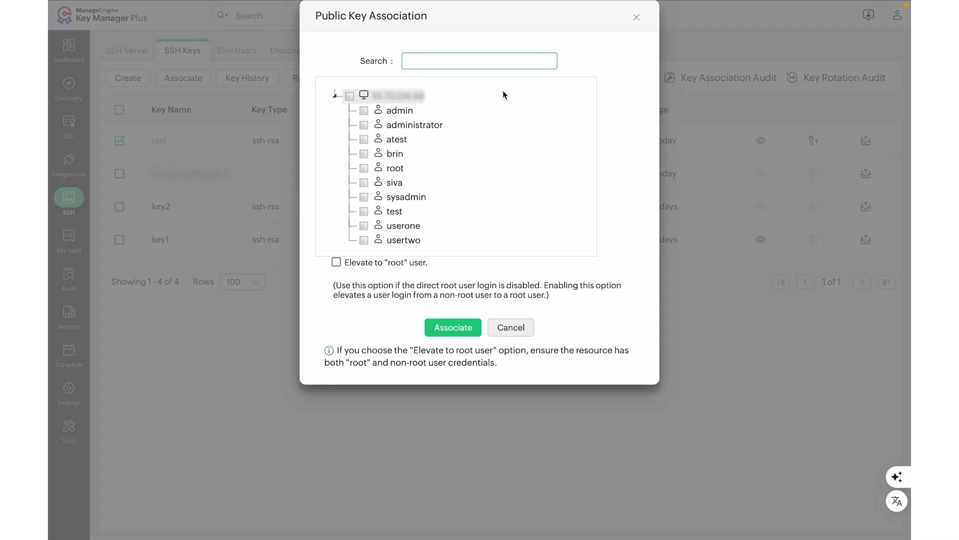
click(637, 18)
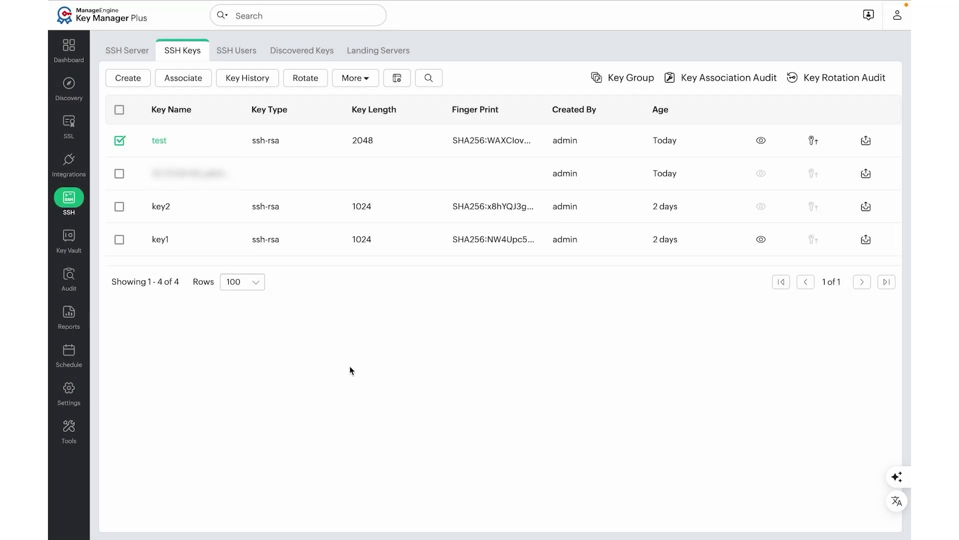
Rotate the SSH key test after reviewing the push key file options, and view its latest rotation audit details.
click(315, 80)
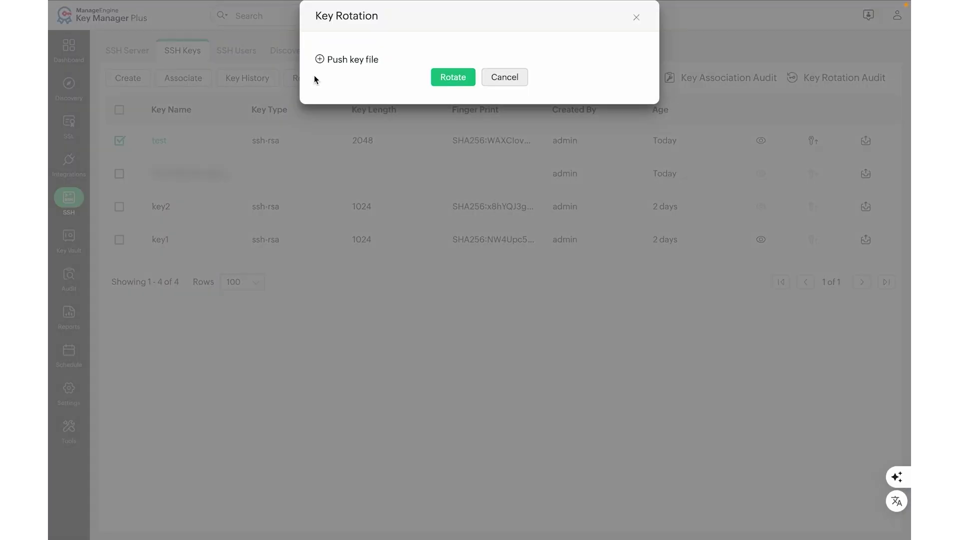
click(320, 59)
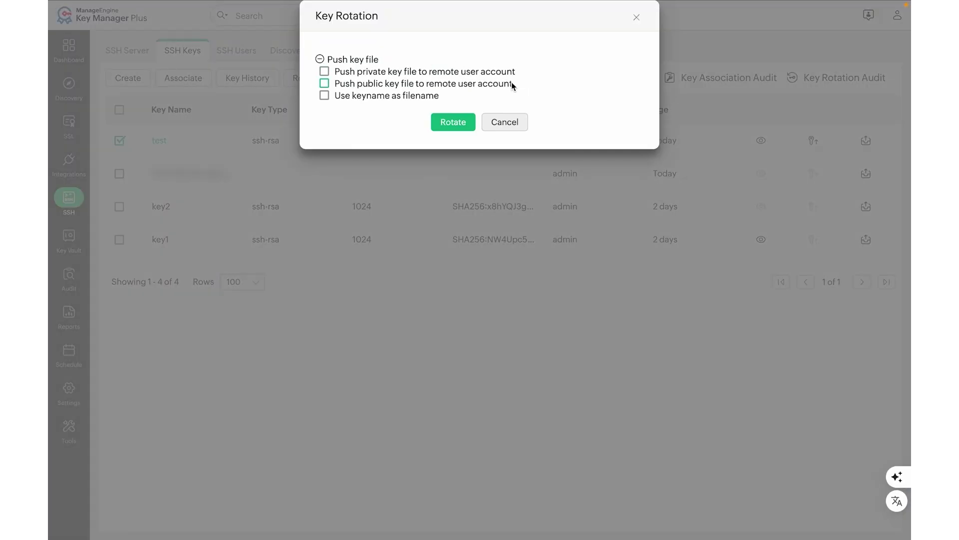
click(459, 117)
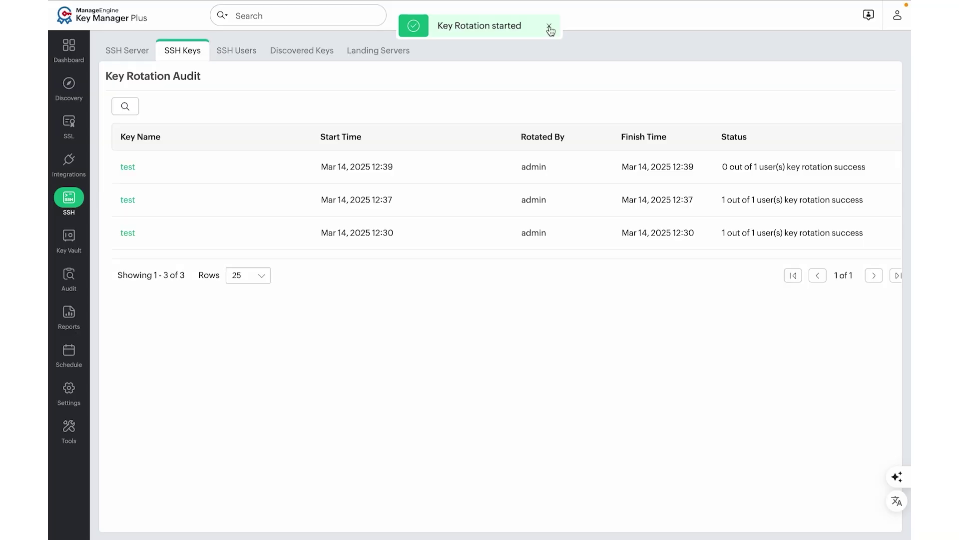
click(549, 27)
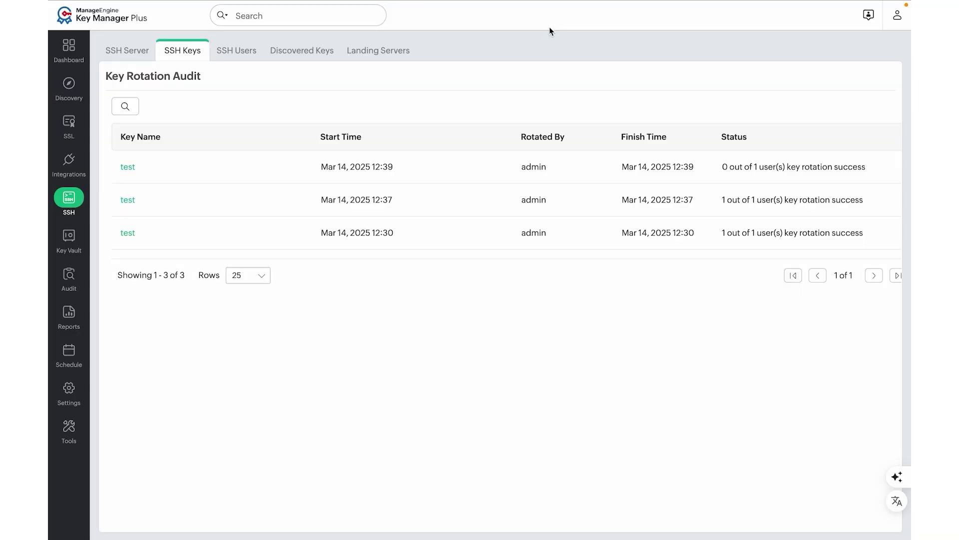
click(133, 167)
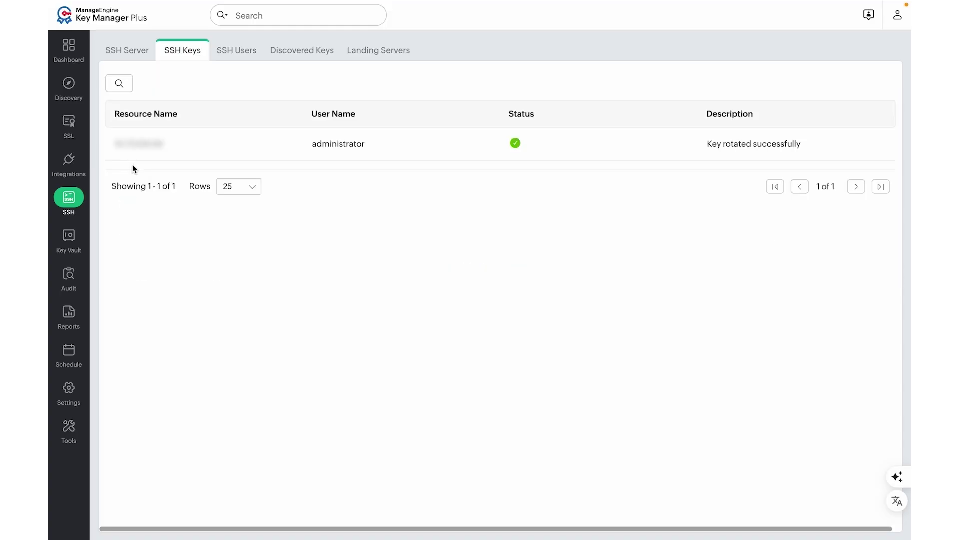
Open a live SSH session to the discovered server with the administrator account, and exit it.
click(153, 54)
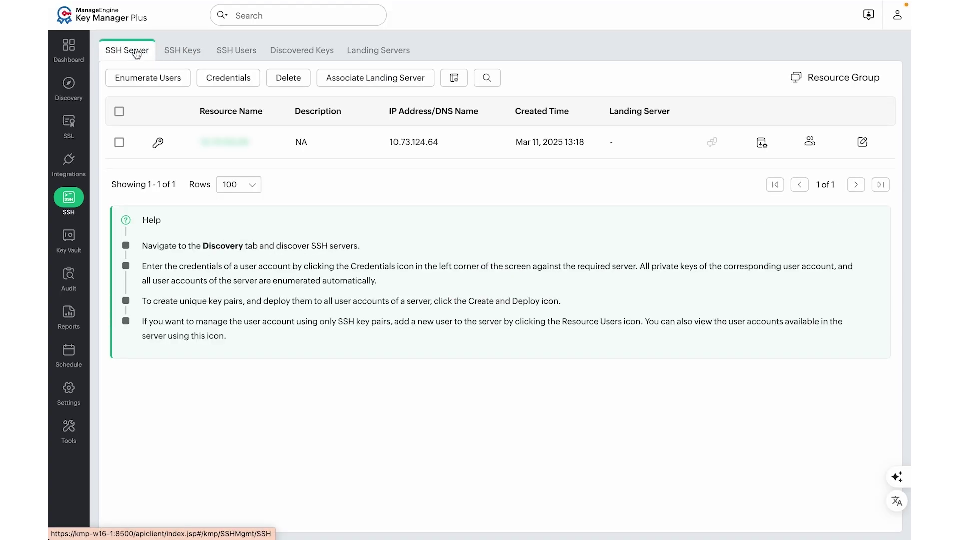
click(233, 143)
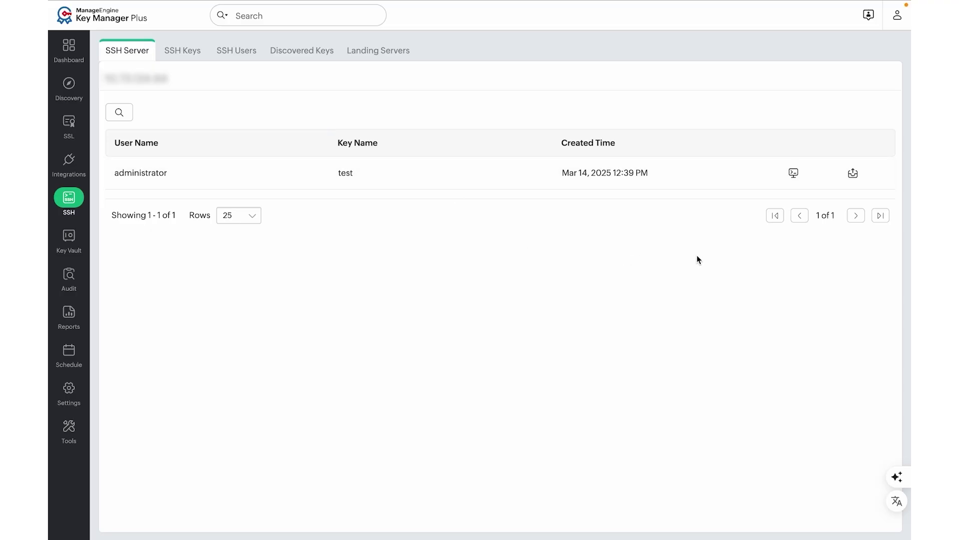
click(794, 174)
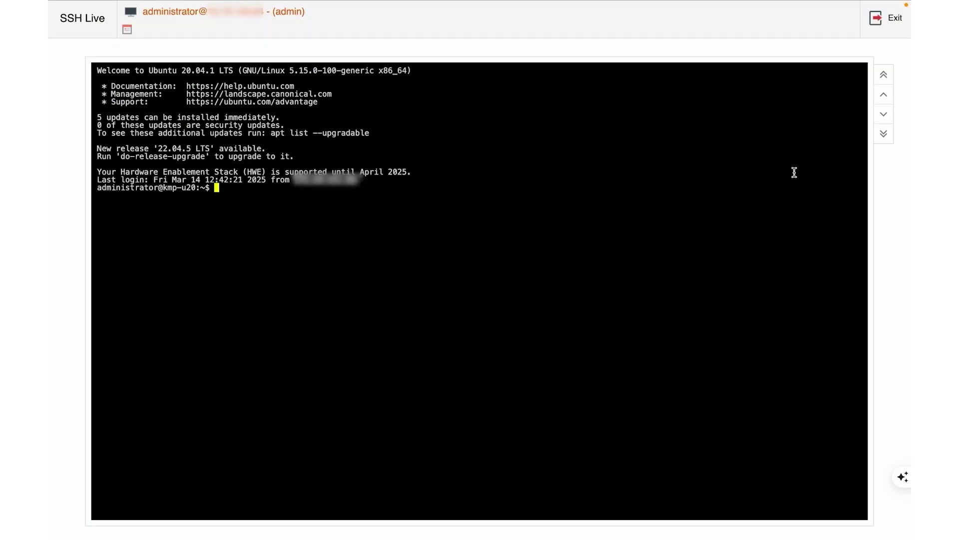
click(889, 19)
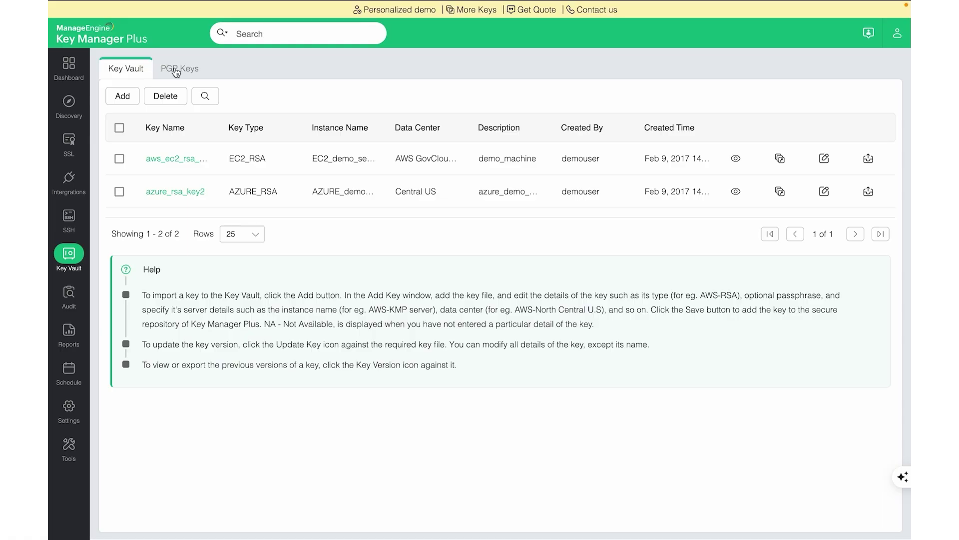
View the PGP keys in the key vault and examine the forms for creating and importing a PGP key.
click(177, 73)
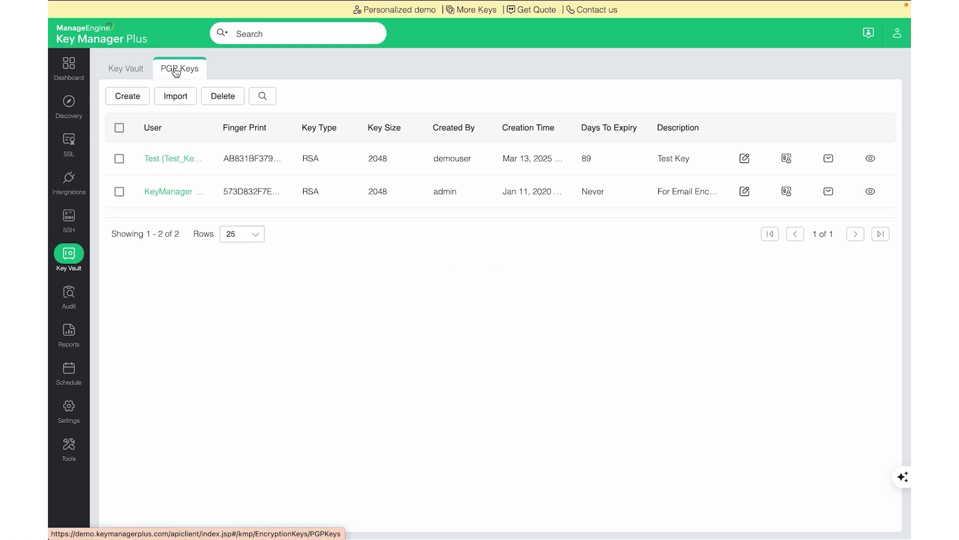
click(136, 97)
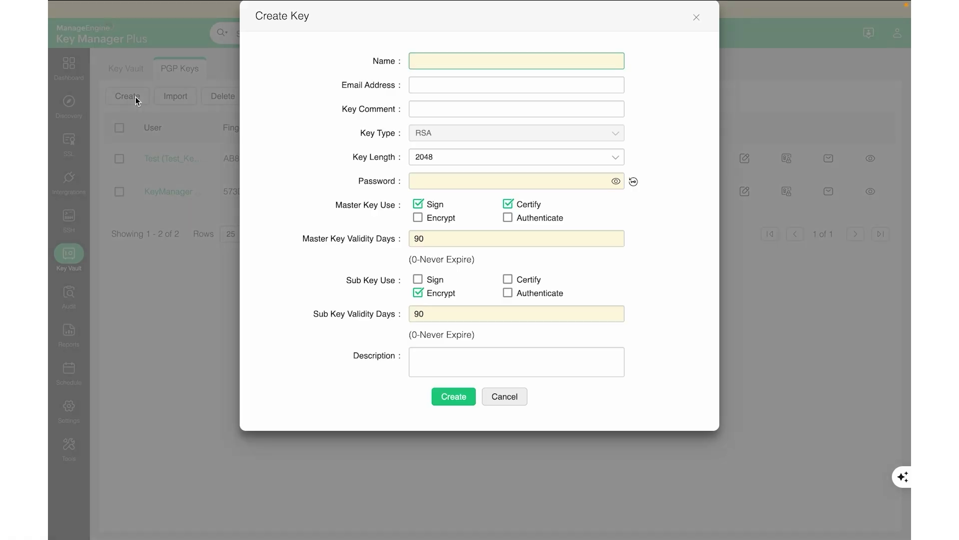
click(697, 22)
click(176, 96)
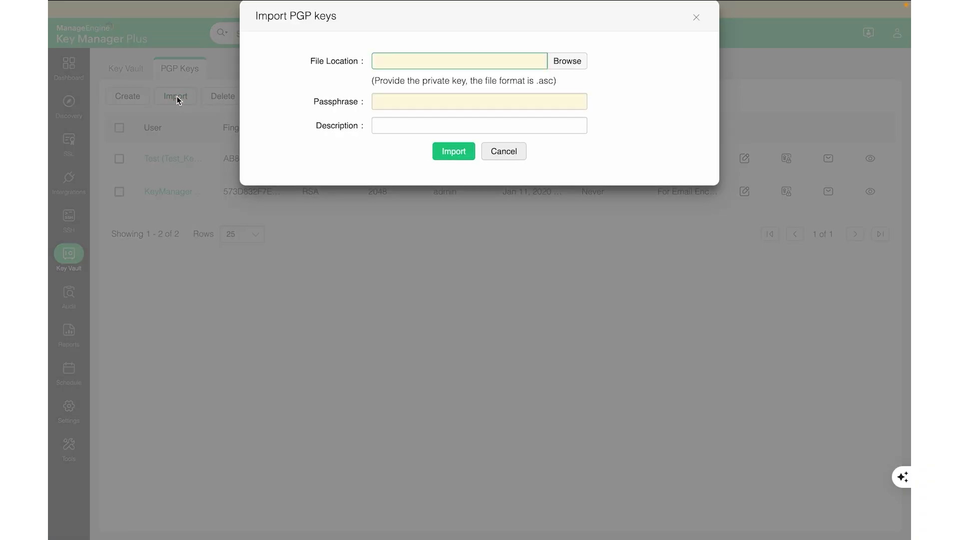
click(698, 20)
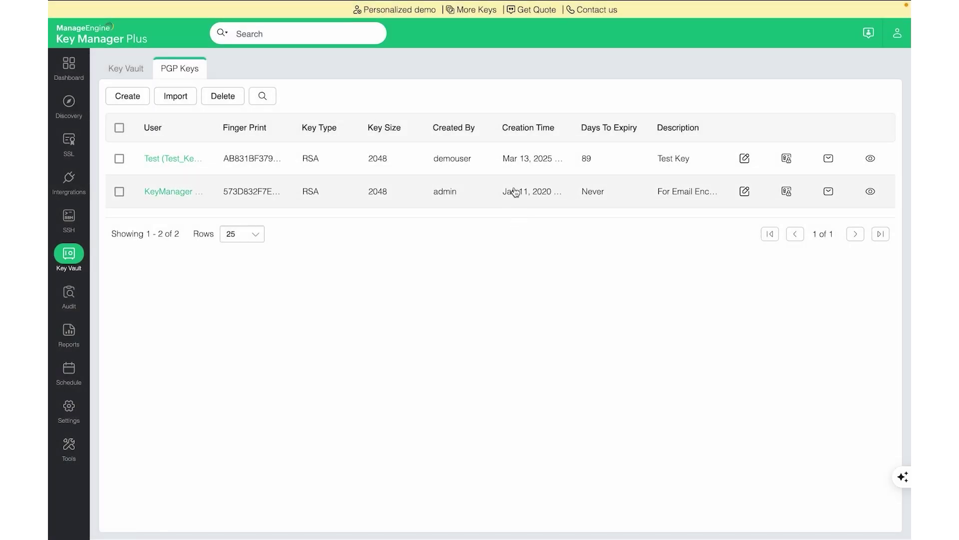
Review the export and mail options for the first PGP key in the list, and return to the stored vault keys.
click(787, 158)
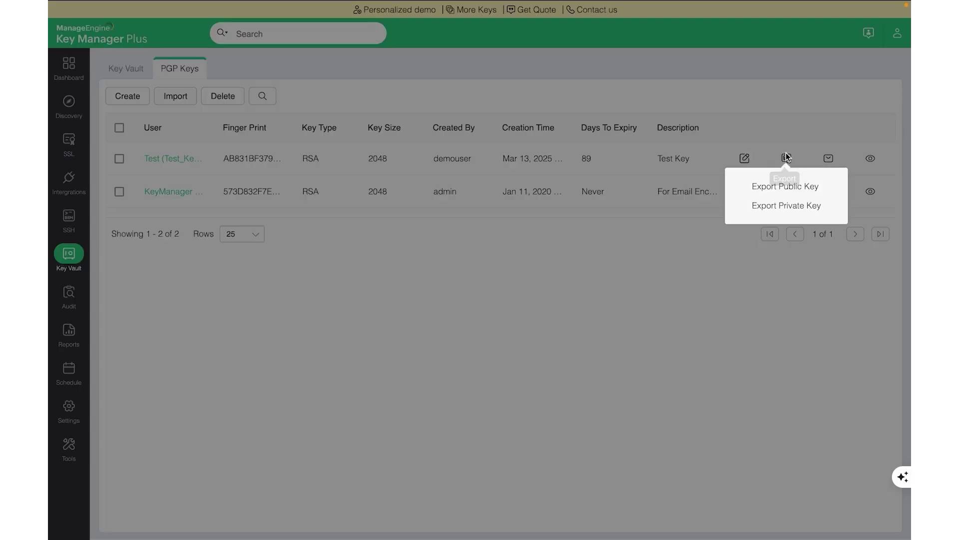
click(728, 291)
click(830, 159)
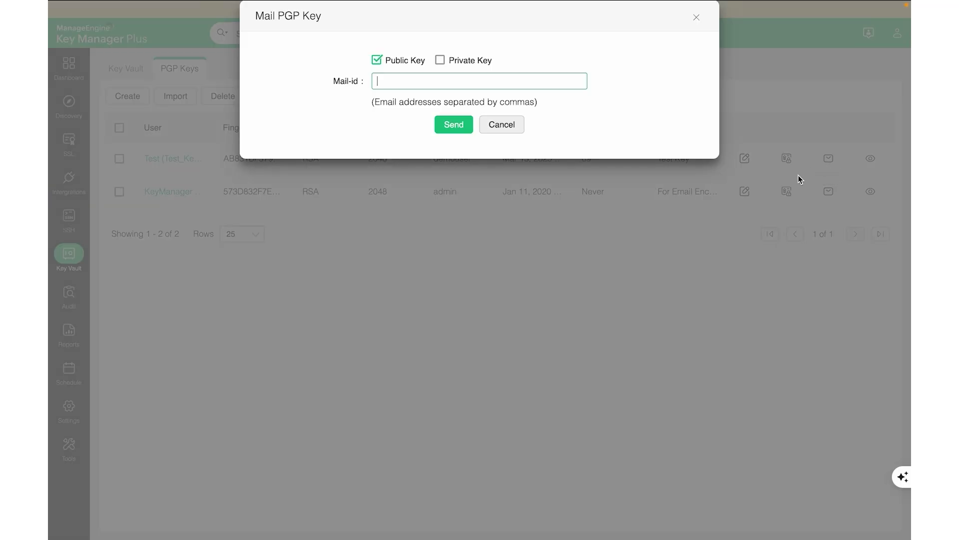
click(694, 20)
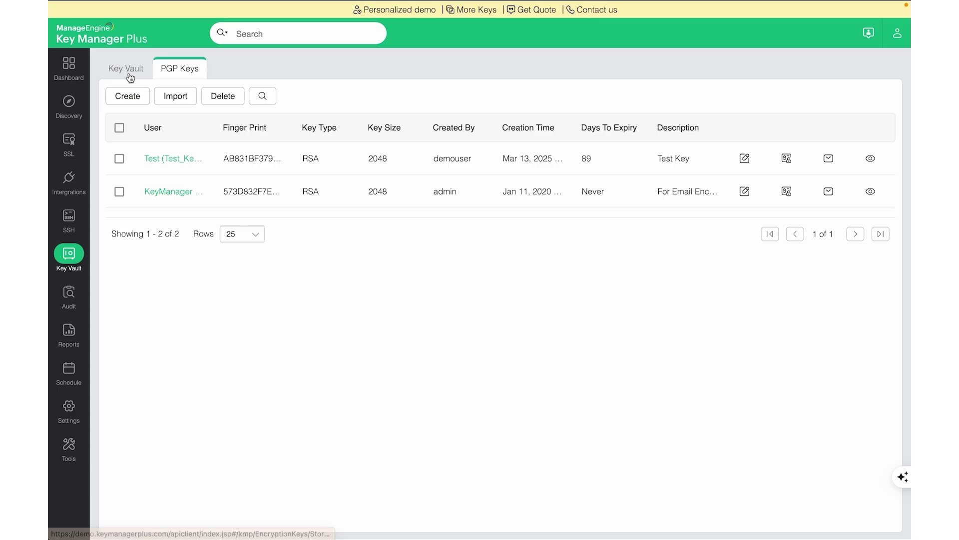
click(130, 76)
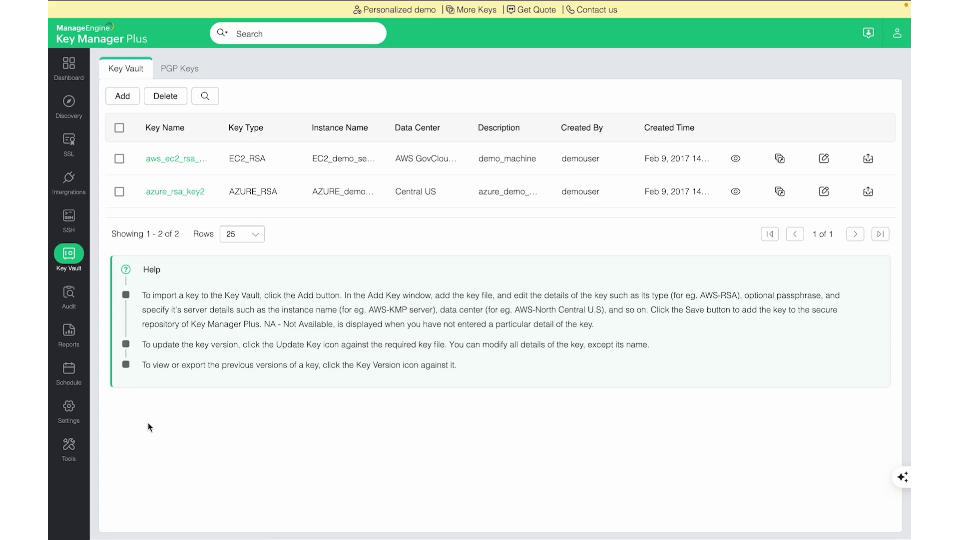
View the scheduled tasks and examine the form for adding a schedule, including its schedule types.
click(70, 379)
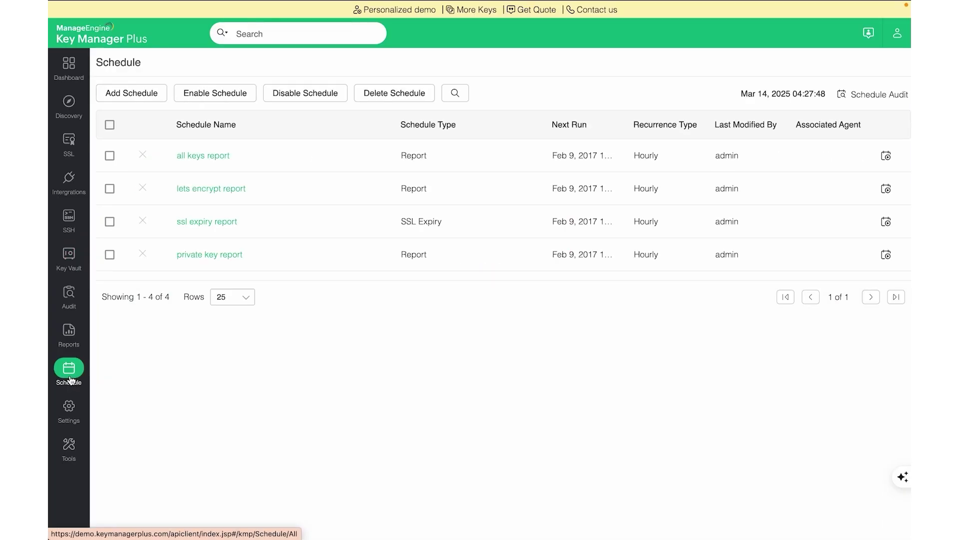
click(139, 98)
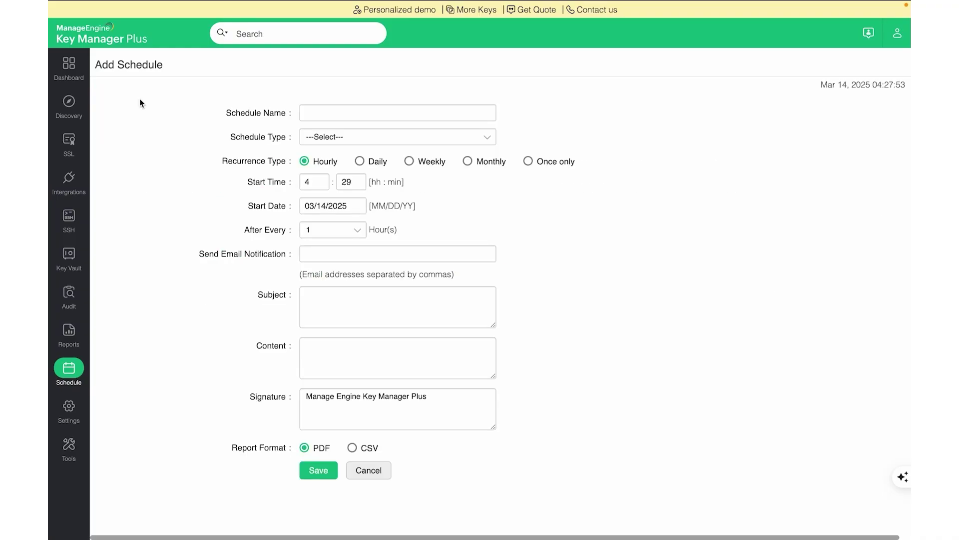
click(356, 137)
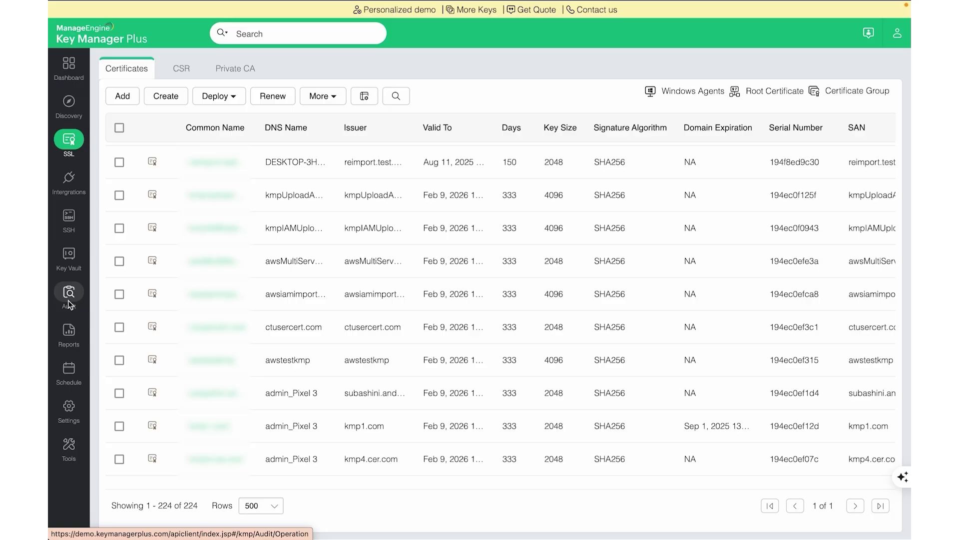
Examine the operation, discovery, schedule and user audit records.
click(69, 302)
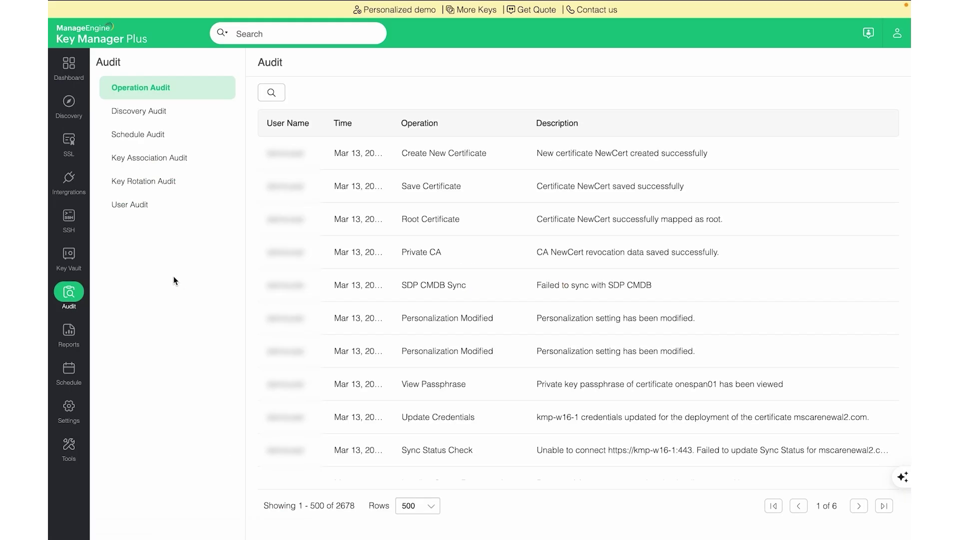
click(181, 120)
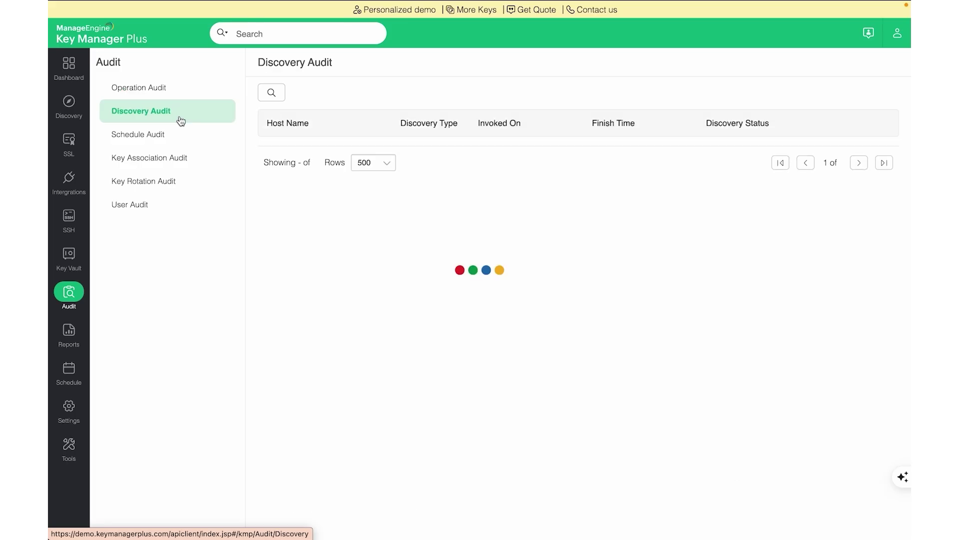
click(170, 134)
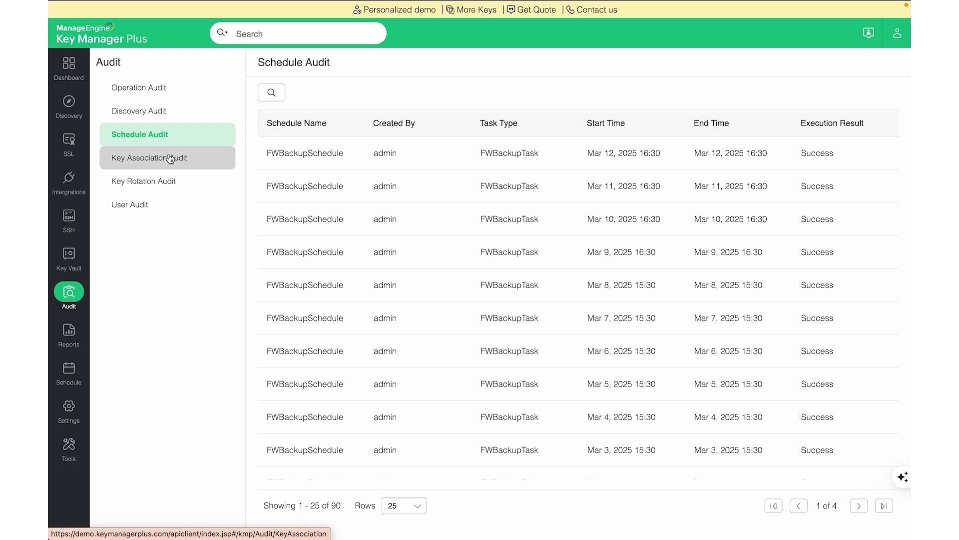
click(160, 208)
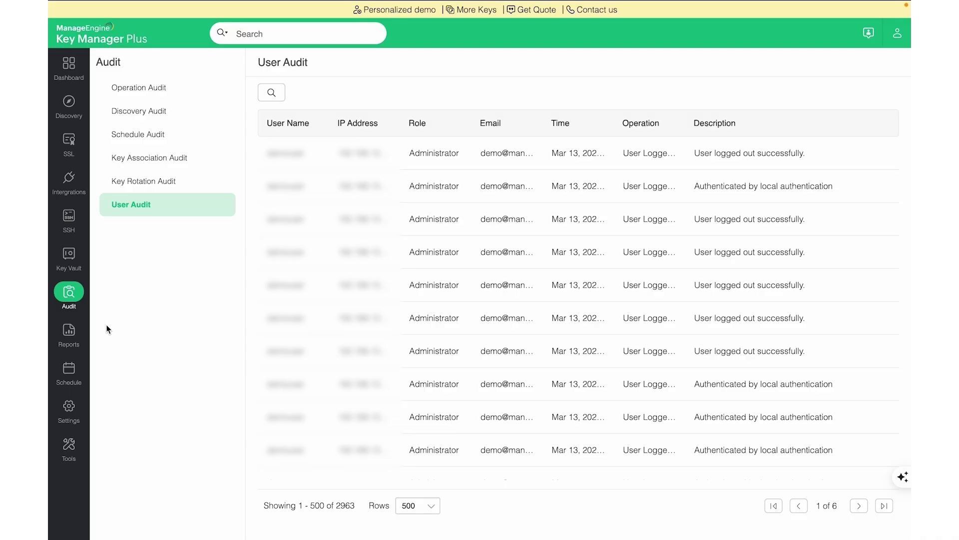
View the SSL Certificates Report and review its export formats.
click(62, 335)
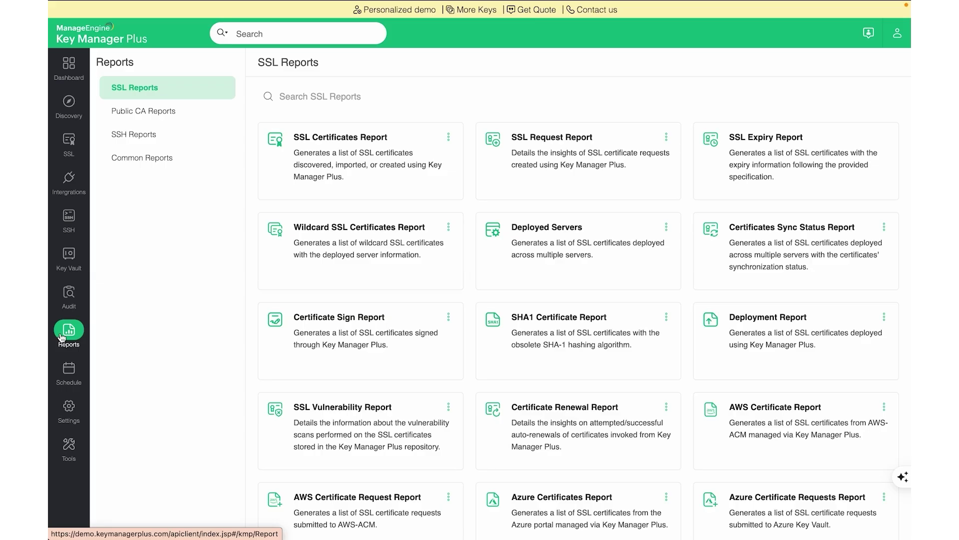
click(312, 183)
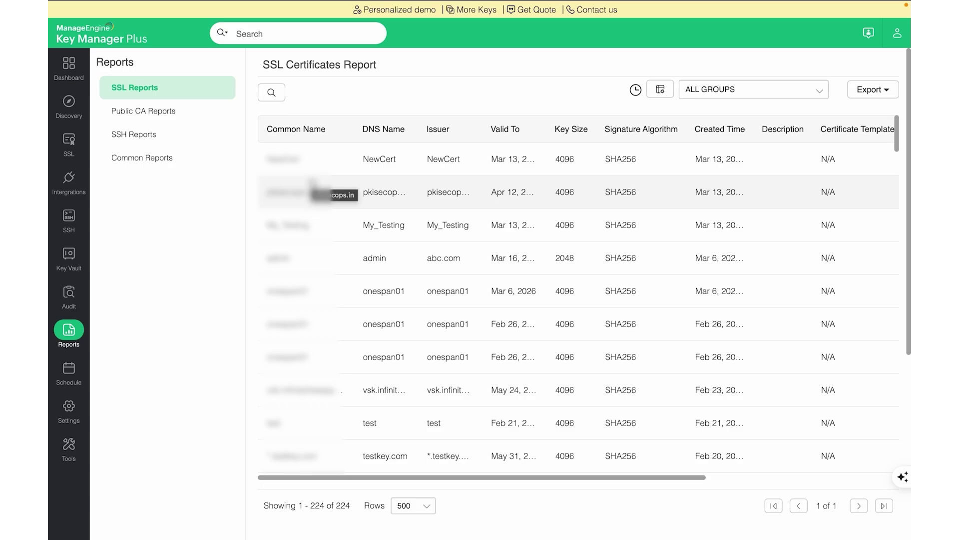
click(868, 95)
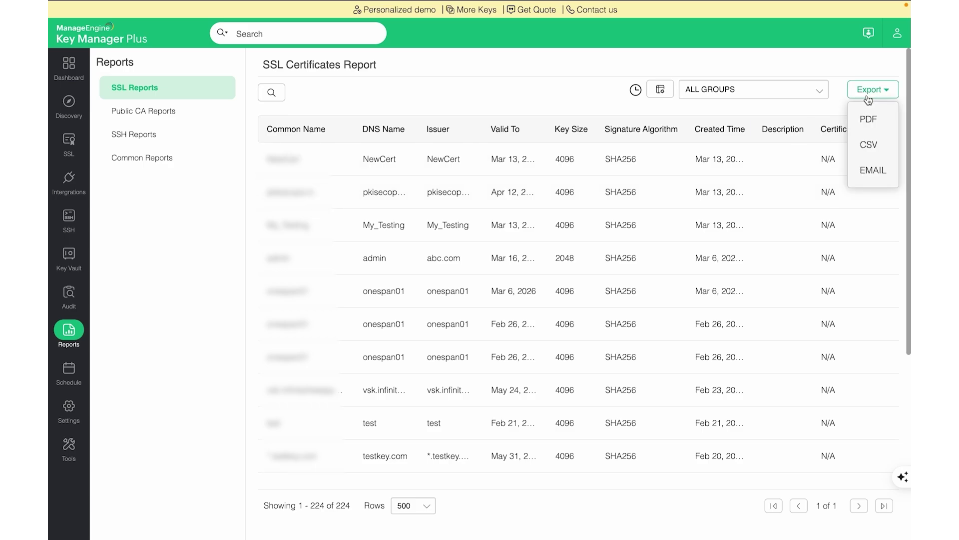